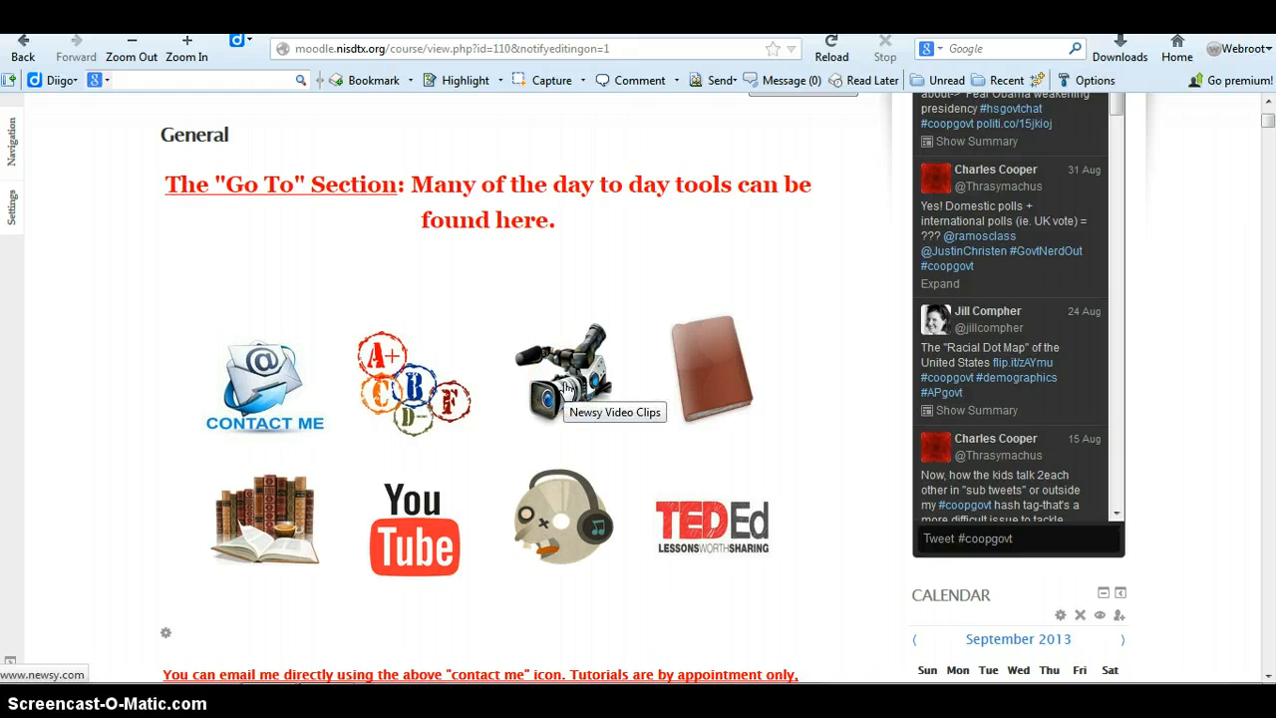
- Open the Newsy site through the video camera image and return to the course page
{"action": "left_click", "coordinate": [565, 387]}
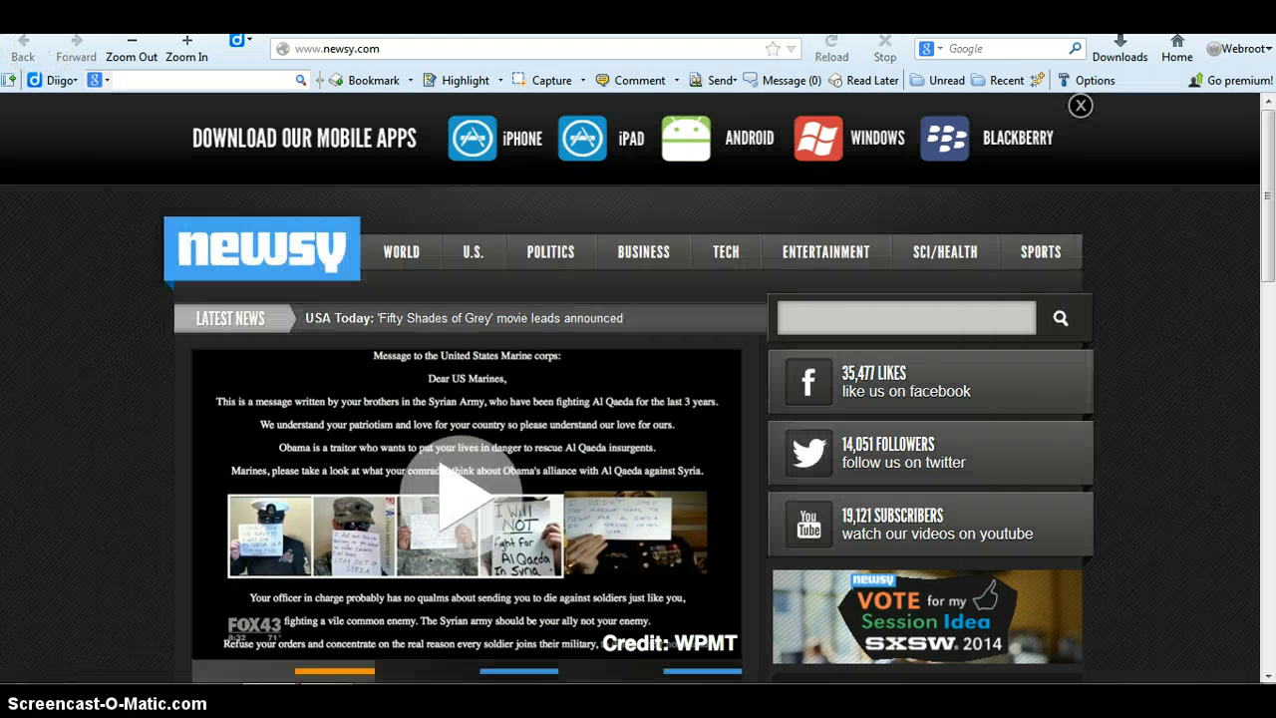
{"action": "left_click", "coordinate": [25, 50]}
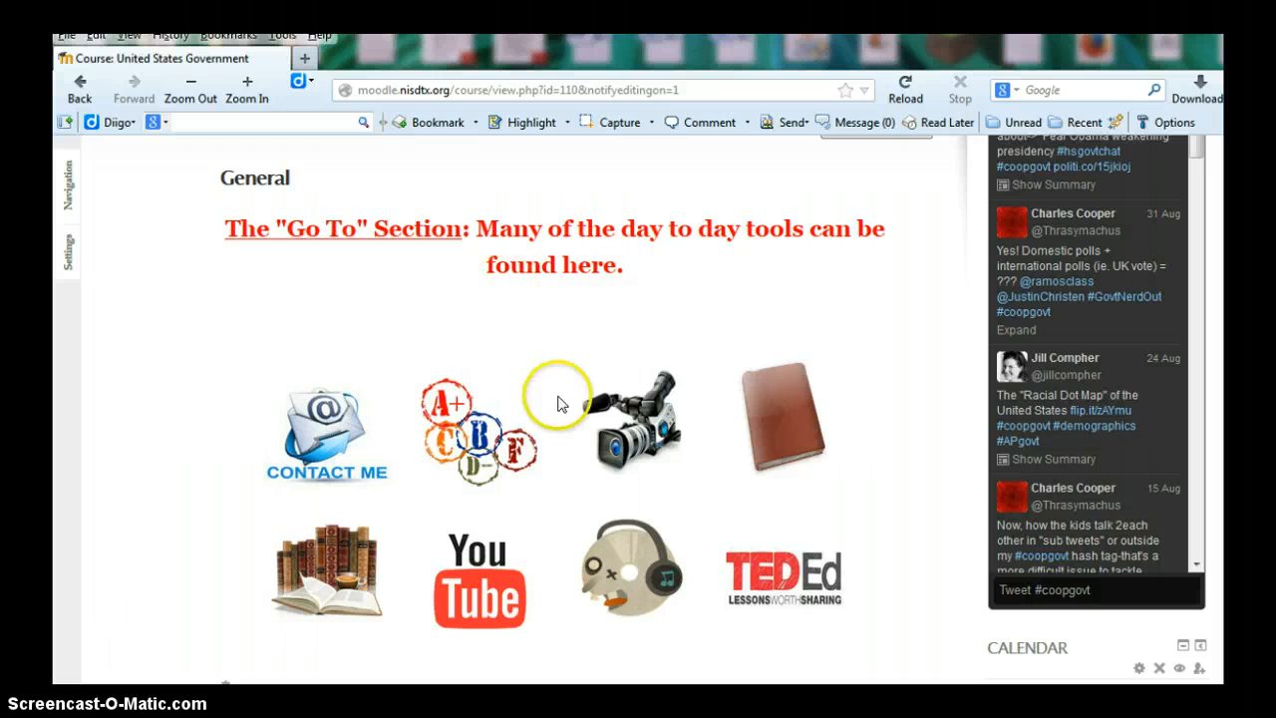
- Open the Rubrics folder through the letter-grades image, look over its files, and return to the course page
{"action": "left_click", "coordinate": [462, 445]}
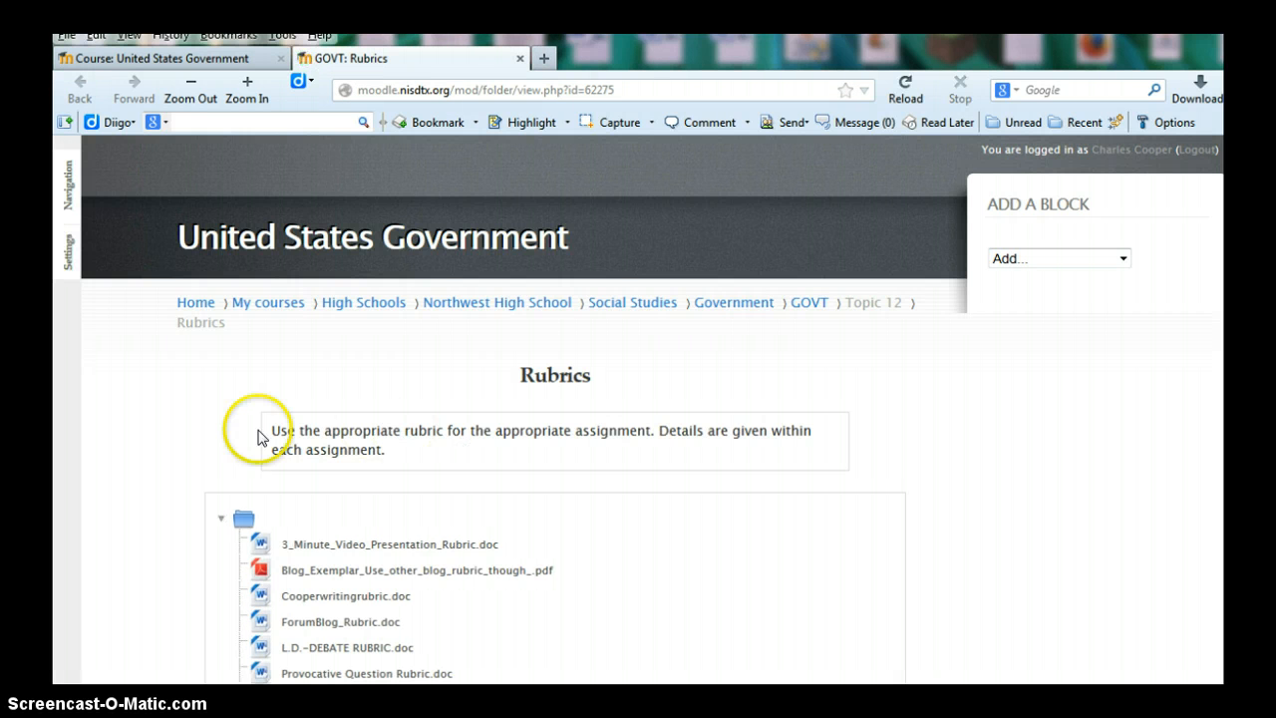
{"action": "scroll", "coordinate": [253, 433], "scroll_direction": "down", "scroll_amount": 5}
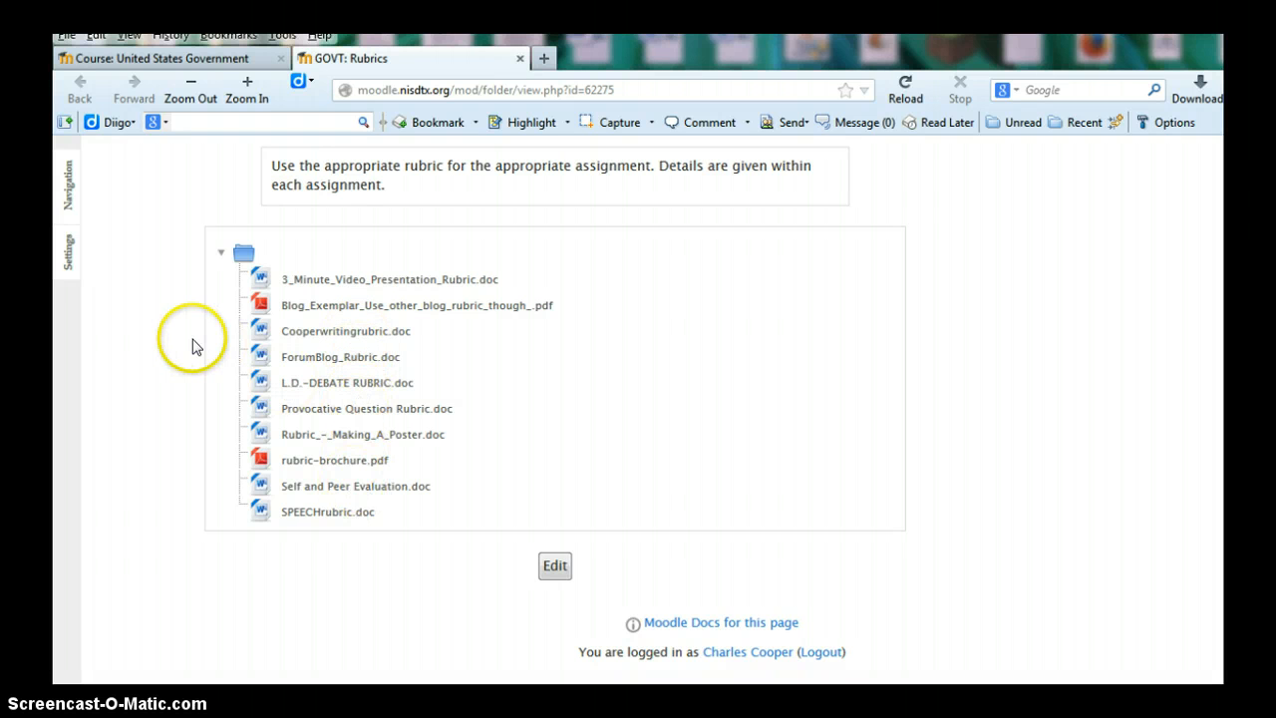
{"action": "scroll", "coordinate": [194, 345], "scroll_direction": "up", "scroll_amount": 2}
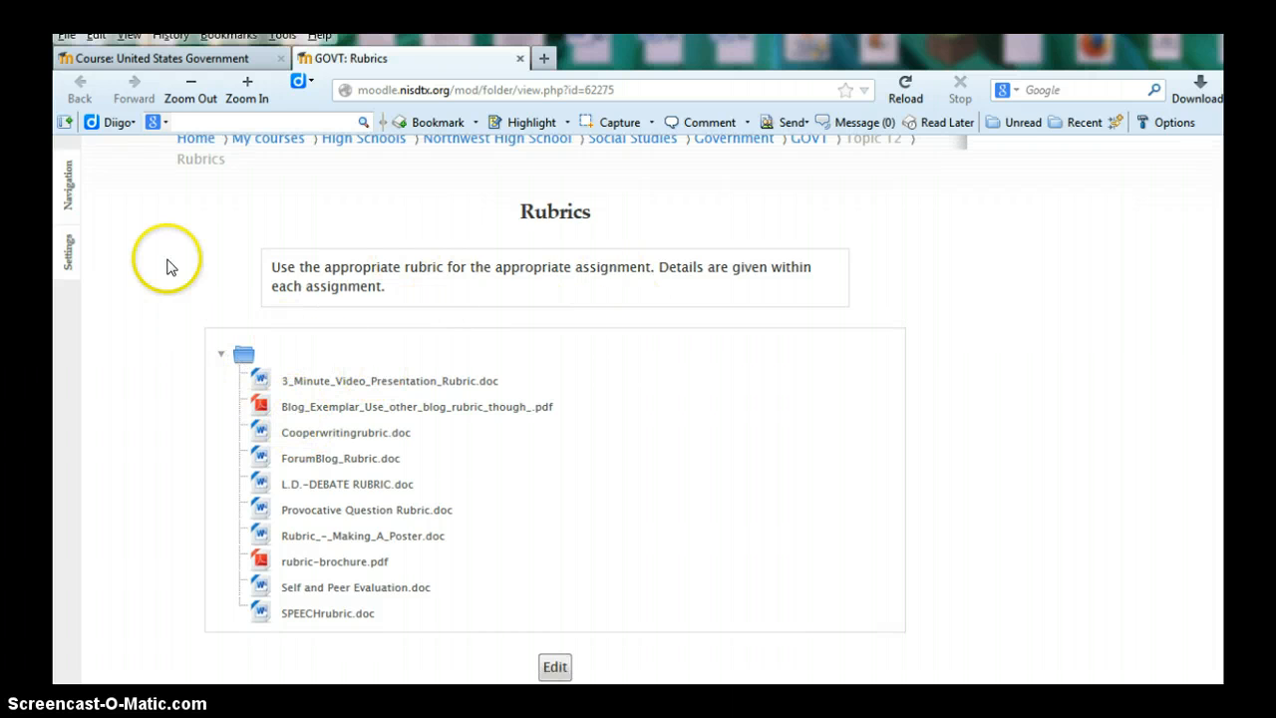
{"action": "left_click", "coordinate": [520, 61]}
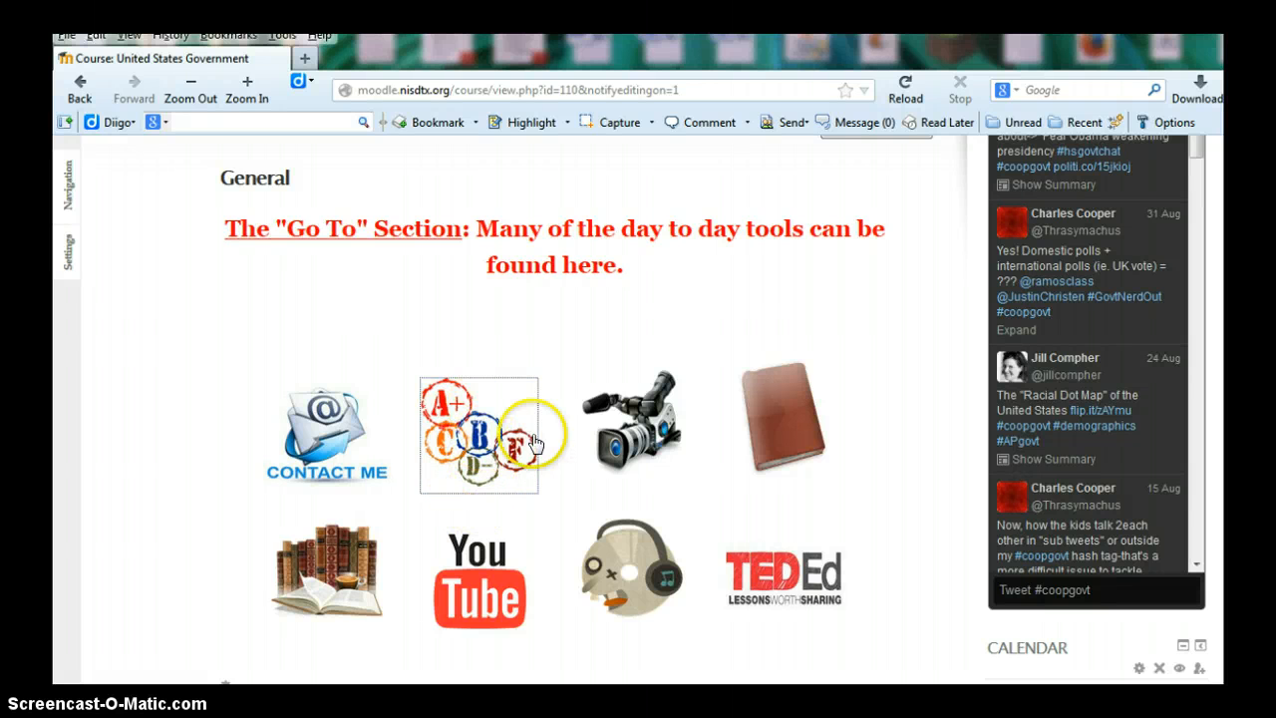
{"action": "left_click", "coordinate": [456, 438]}
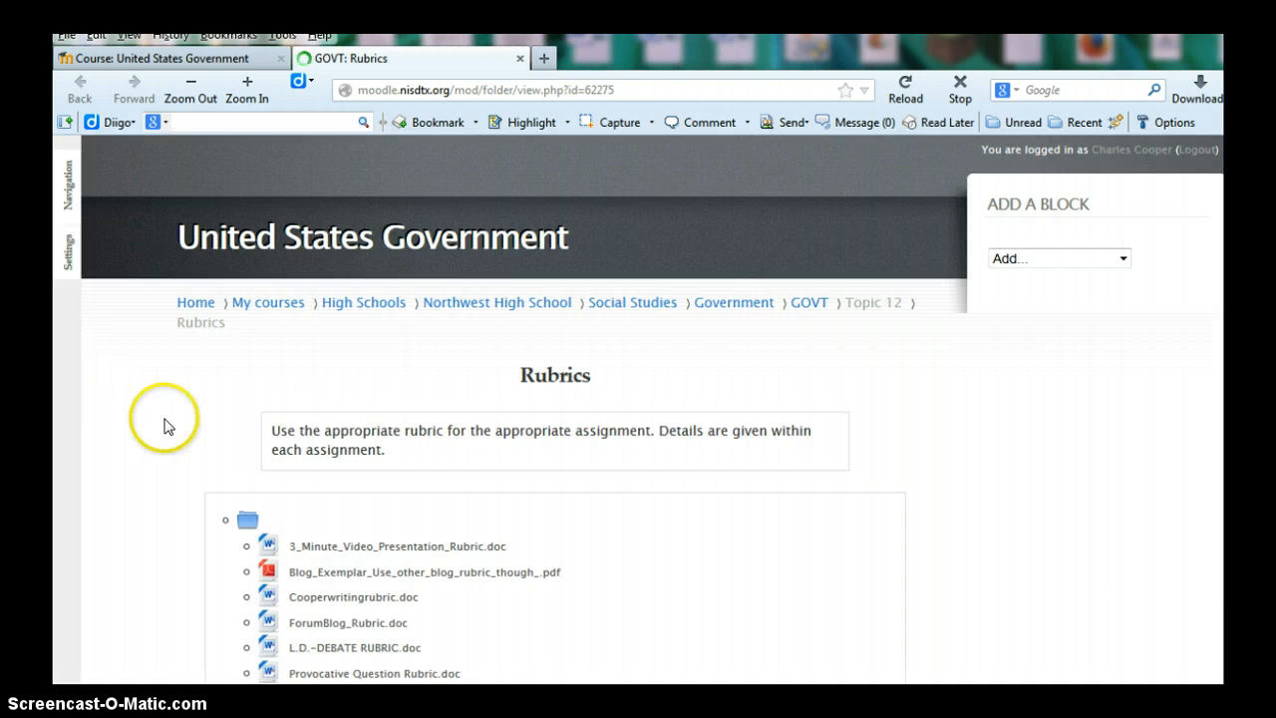
{"action": "scroll", "coordinate": [413, 405], "scroll_direction": "down", "scroll_amount": 4}
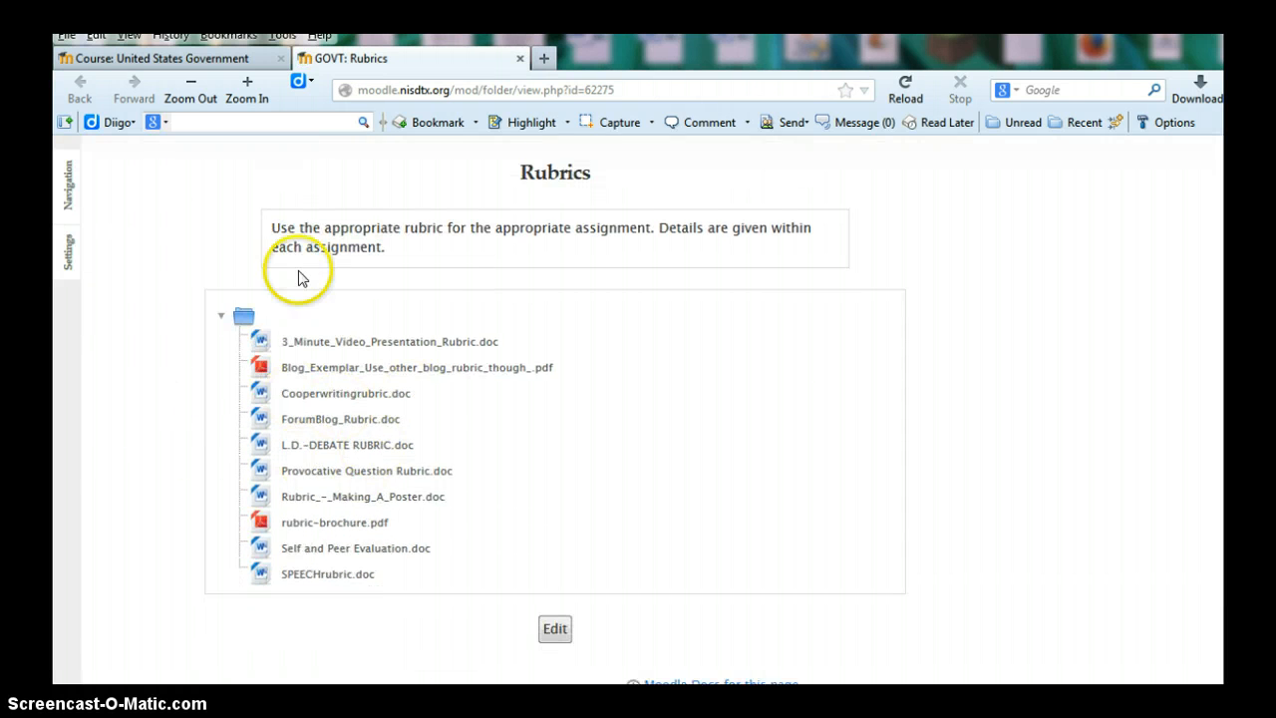
{"action": "left_click", "coordinate": [518, 61]}
- Open the General section's summary for editing and expand the summary editor to full screen
{"action": "scroll", "coordinate": [162, 535], "scroll_direction": "down", "scroll_amount": 2}
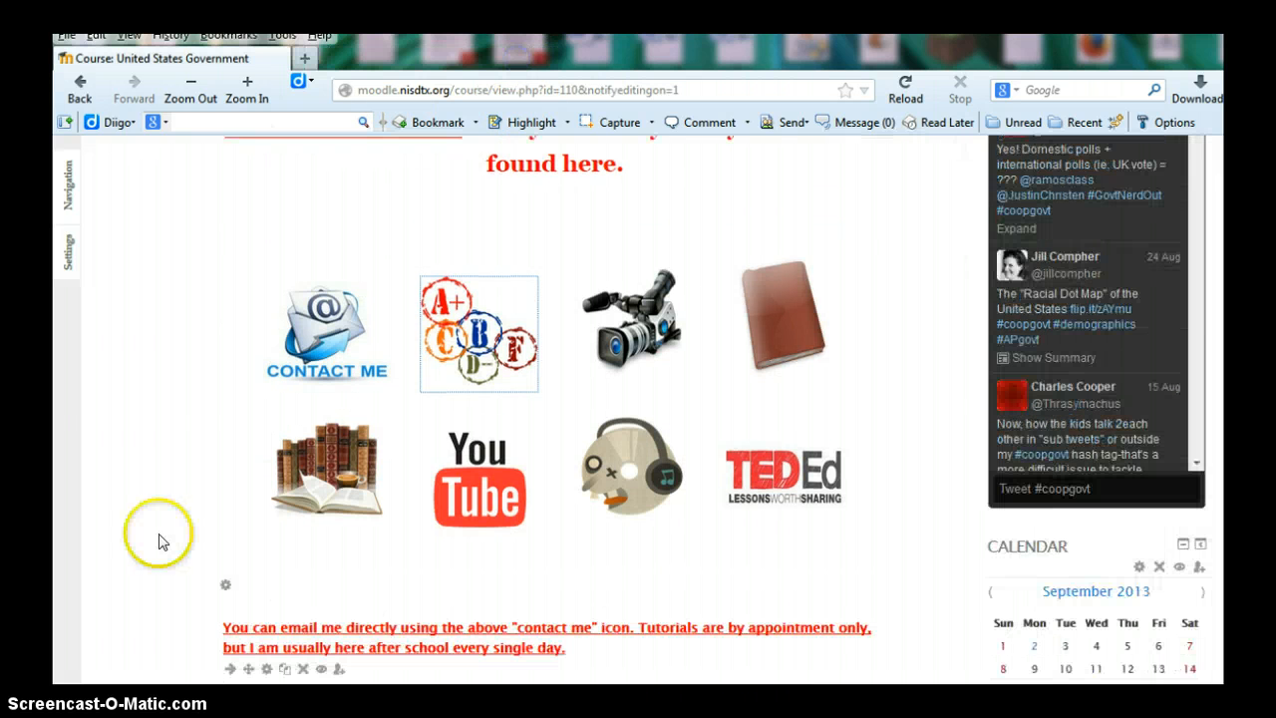
{"action": "left_click", "coordinate": [227, 592]}
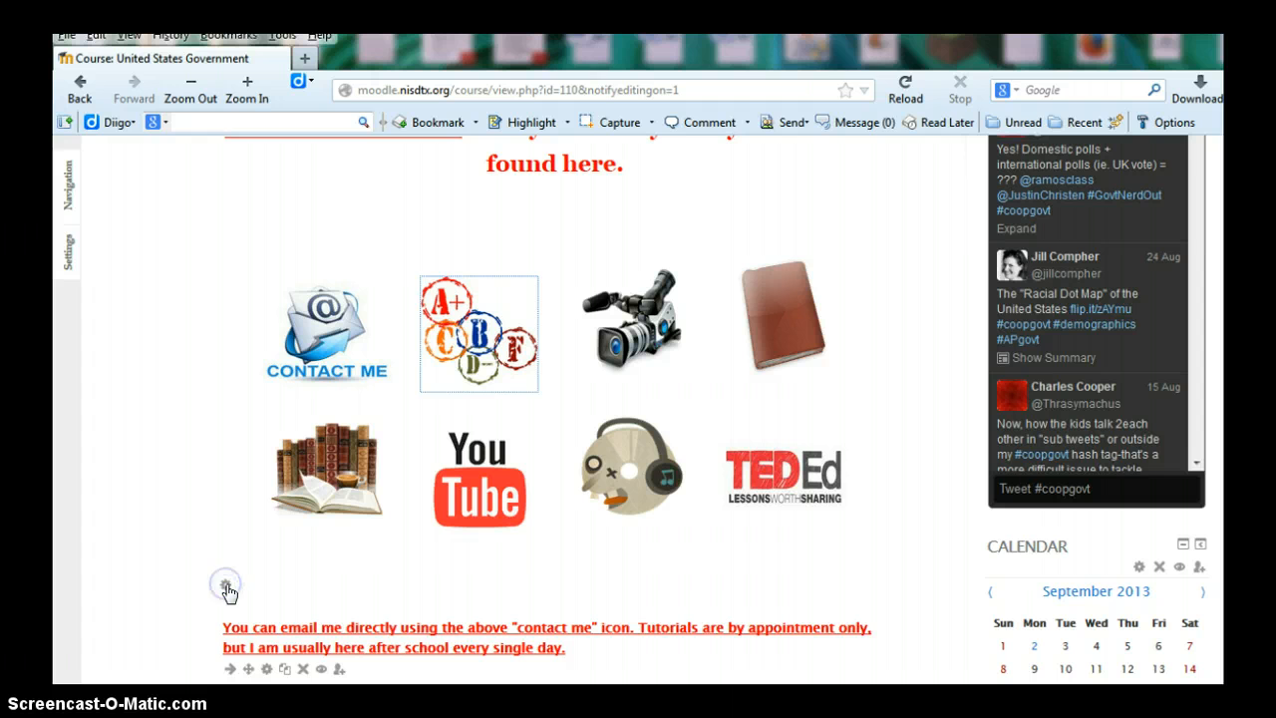
{"action": "left_click", "coordinate": [339, 506]}
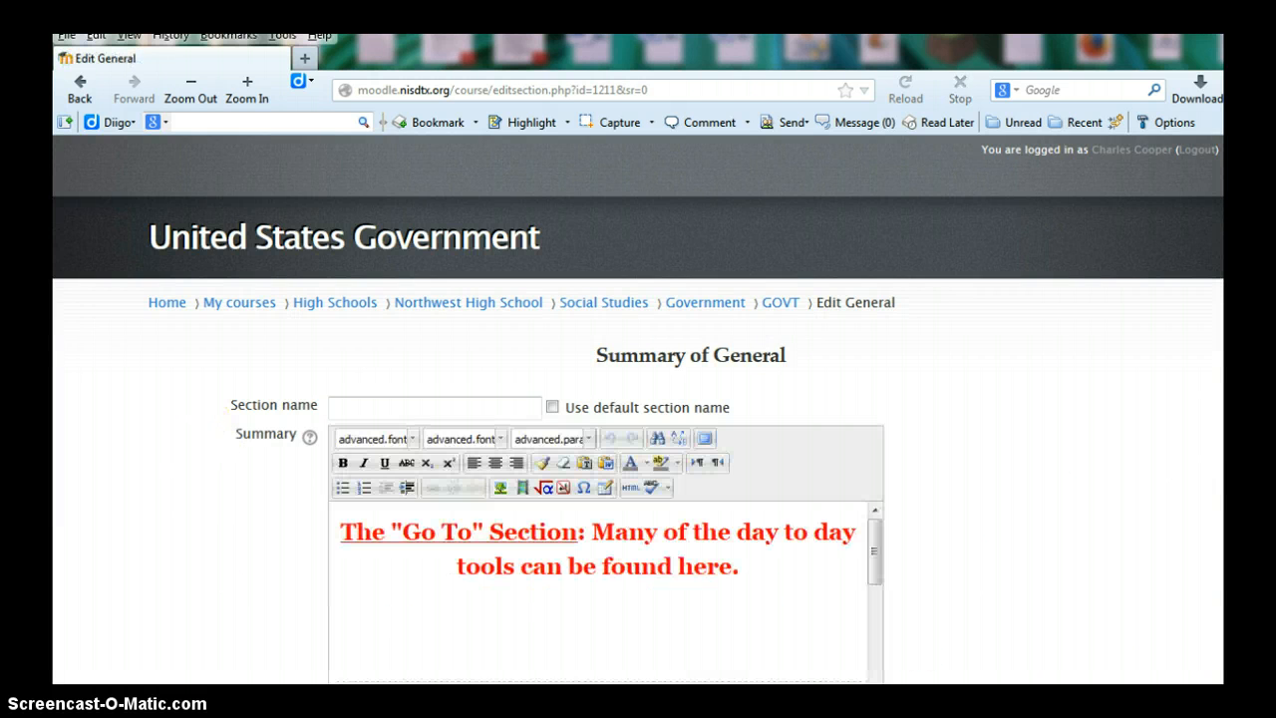
{"action": "scroll", "coordinate": [637, 399], "scroll_direction": "down", "scroll_amount": 3}
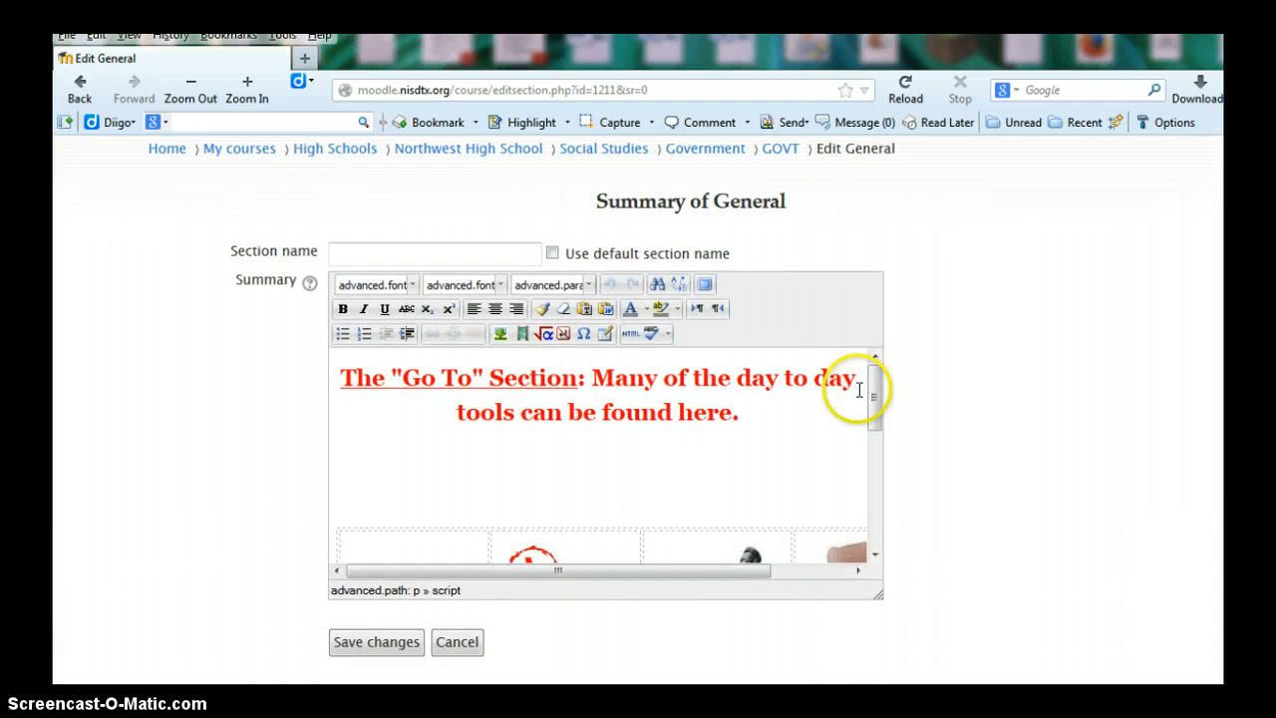
{"action": "left_click", "coordinate": [707, 285]}
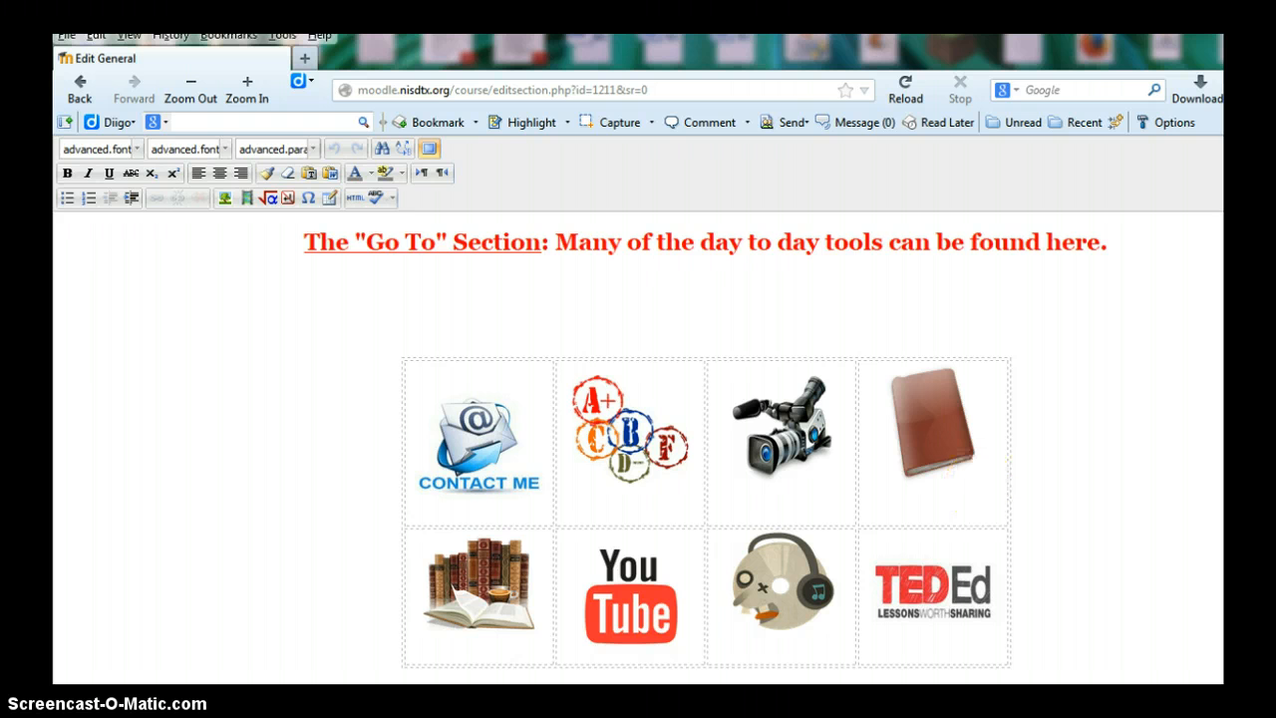
- Select the bookshelf picture in the image table and open its image properties
{"action": "left_click", "coordinate": [496, 563]}
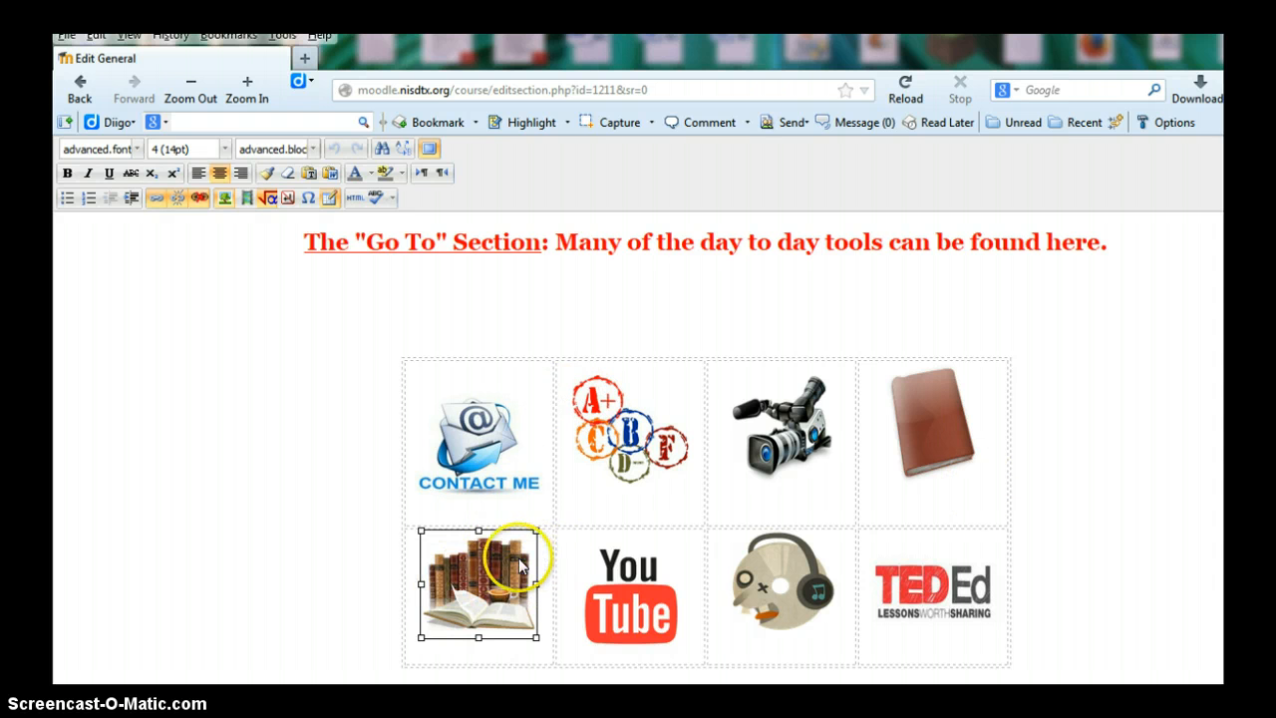
{"action": "left_click", "coordinate": [410, 549]}
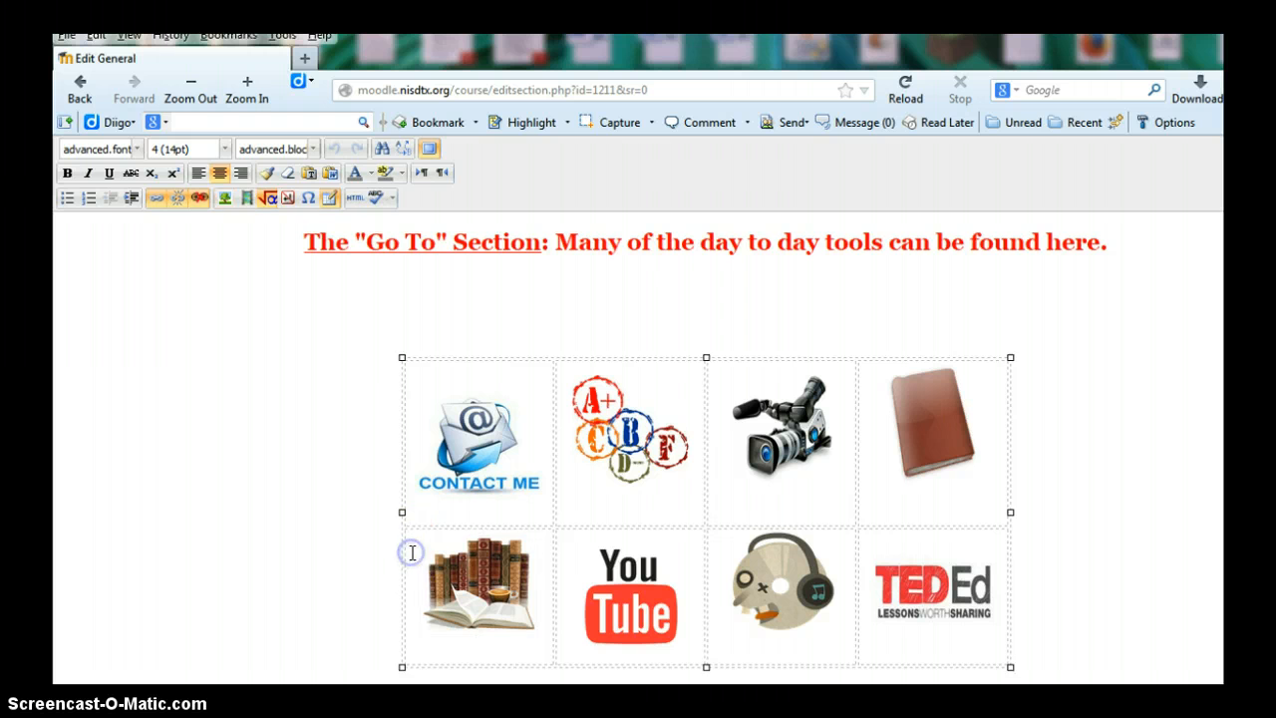
{"action": "left_click", "coordinate": [484, 567]}
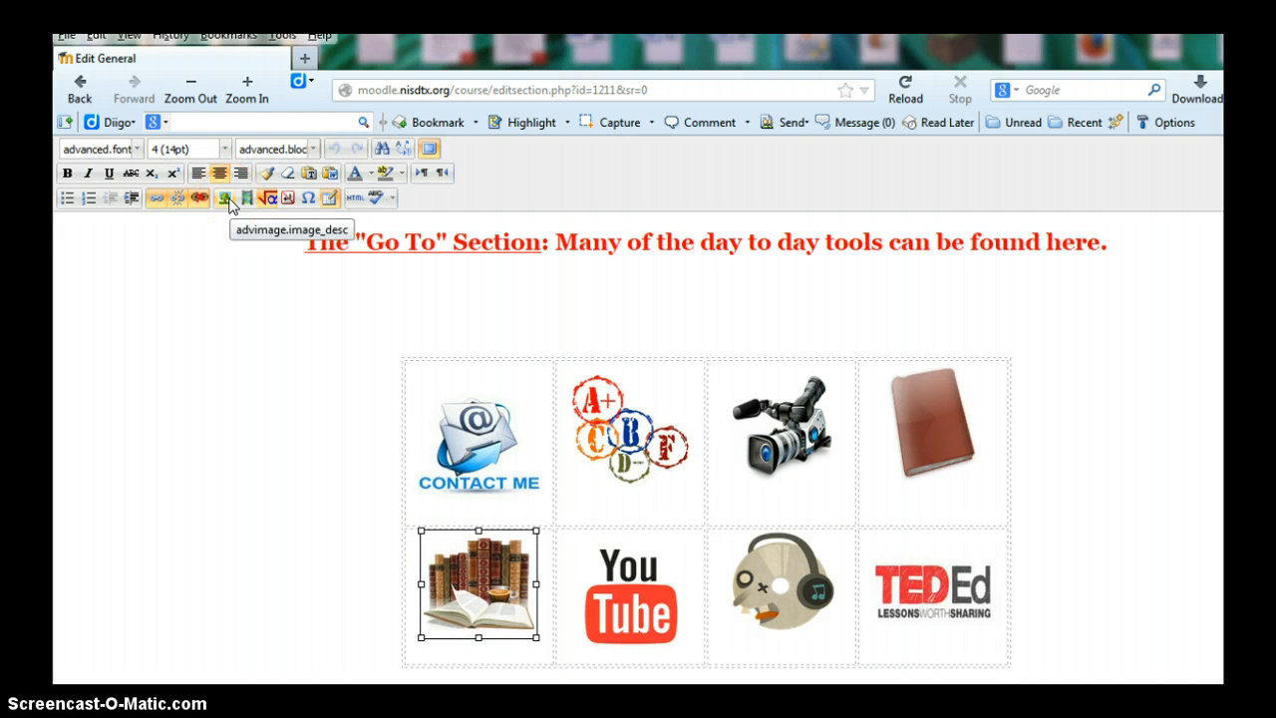
{"action": "left_click", "coordinate": [226, 202]}
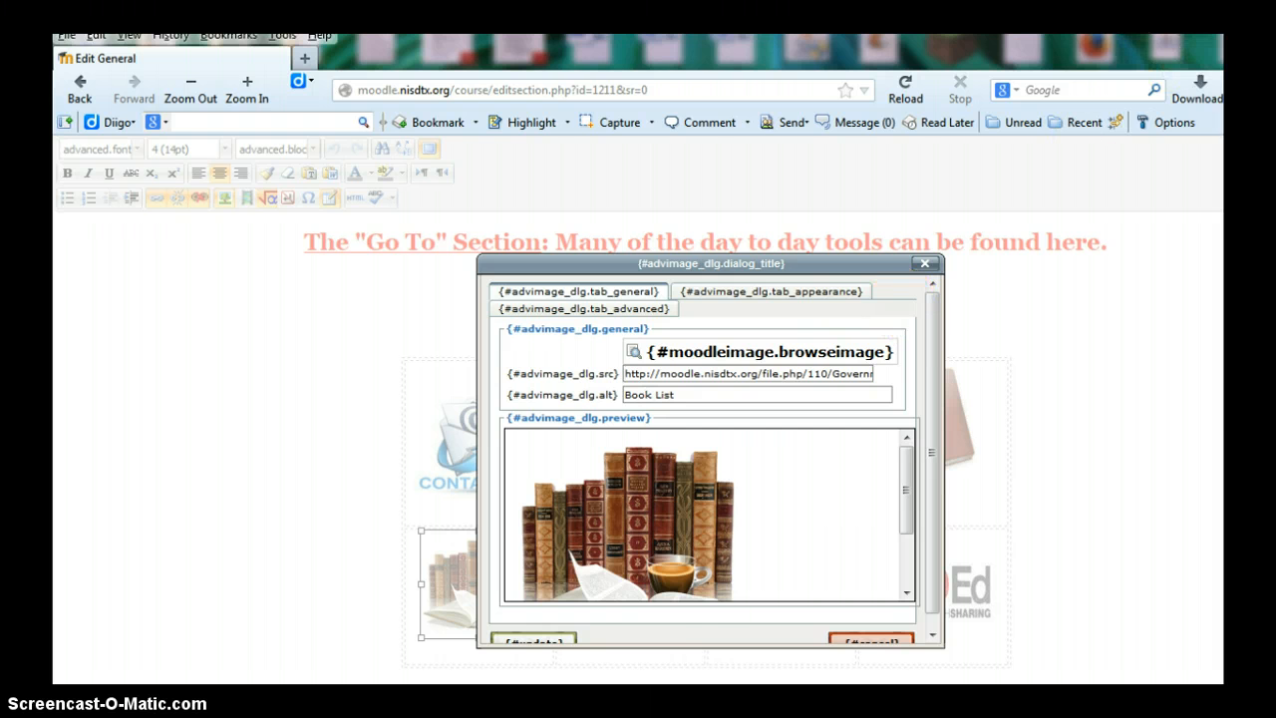
- Insert the picture 439px-The_Ancient_of_Days from the art folder into the empty table cell beside the YouTube image
{"action": "left_click", "coordinate": [1207, 27]}
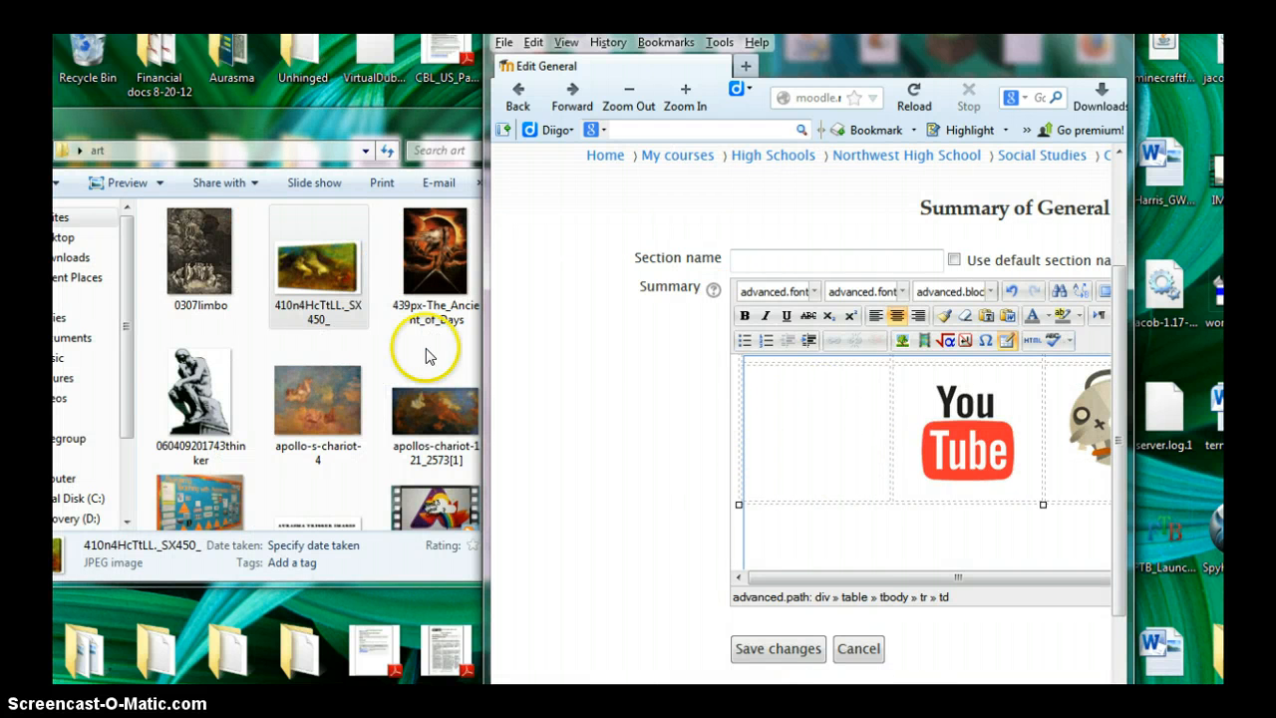
{"action": "left_click", "coordinate": [317, 264]}
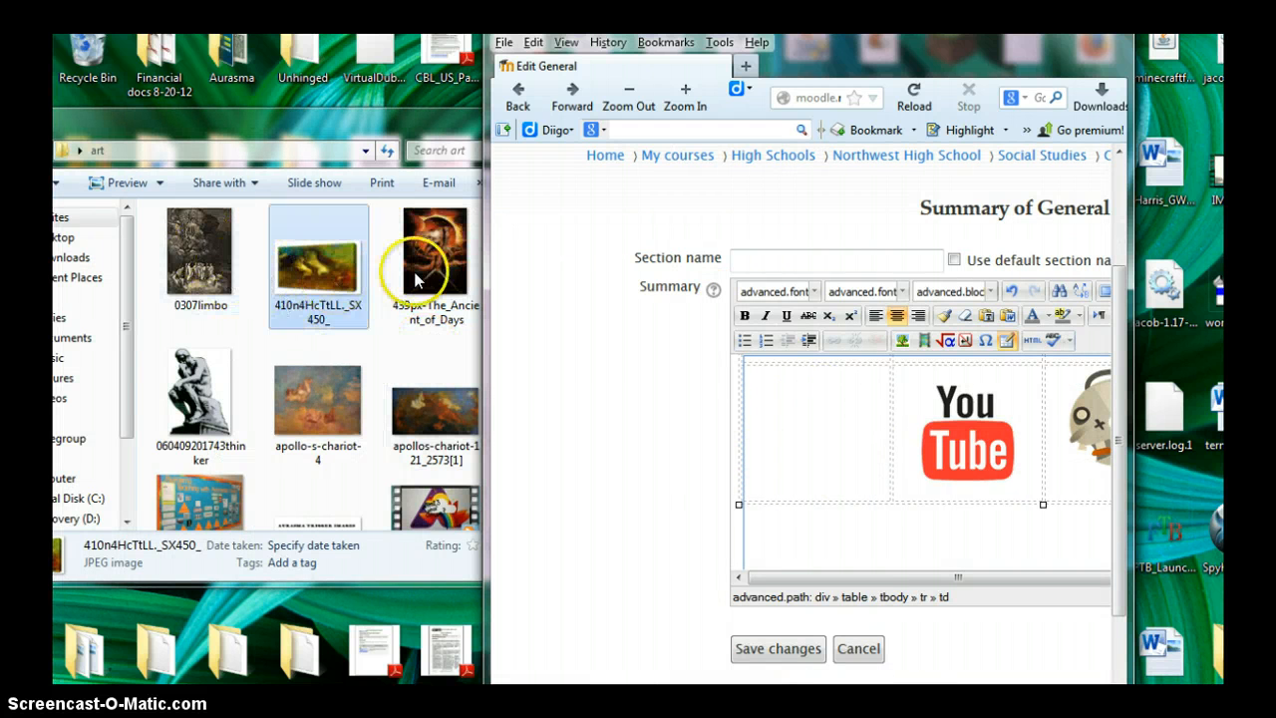
{"action": "left_click_drag", "start_coordinate": [417, 282], "coordinate": [835, 461]}
{"action": "left_click", "coordinate": [970, 340]}
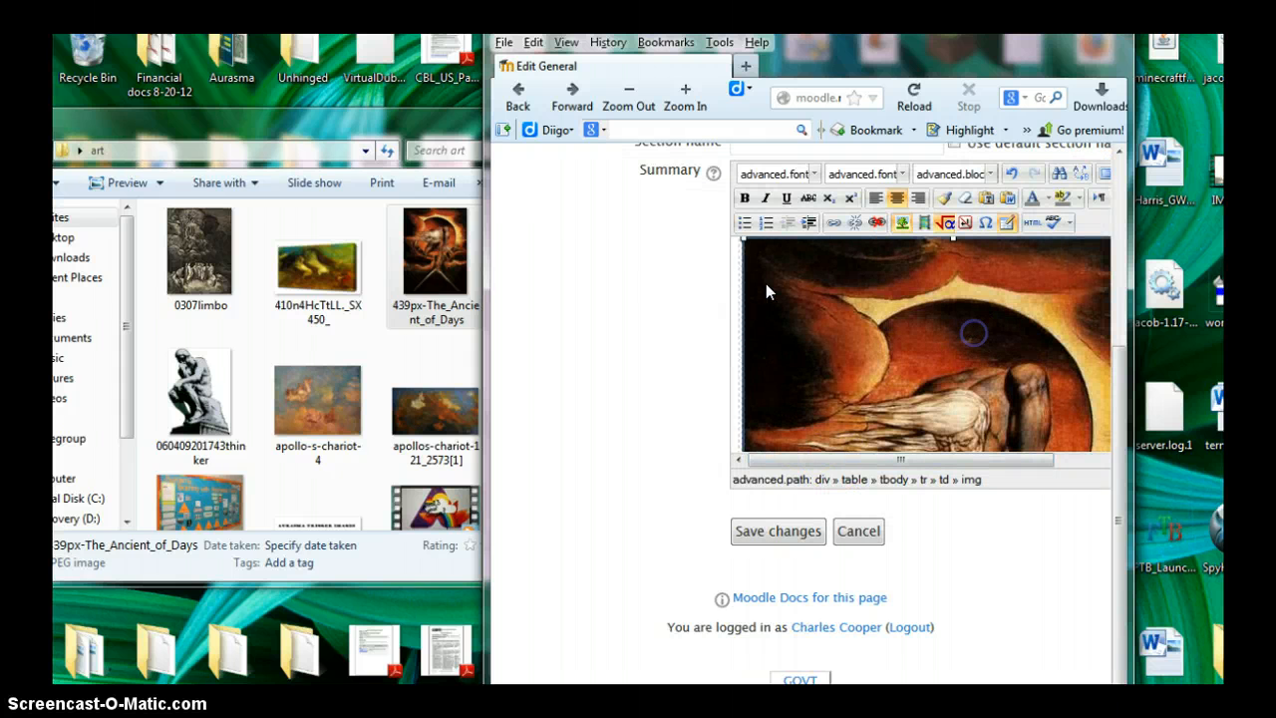
- Shrink the inserted Ancient of Days picture until it fits within its table cell
{"action": "left_click_drag", "start_coordinate": [745, 252], "coordinate": [955, 460]}
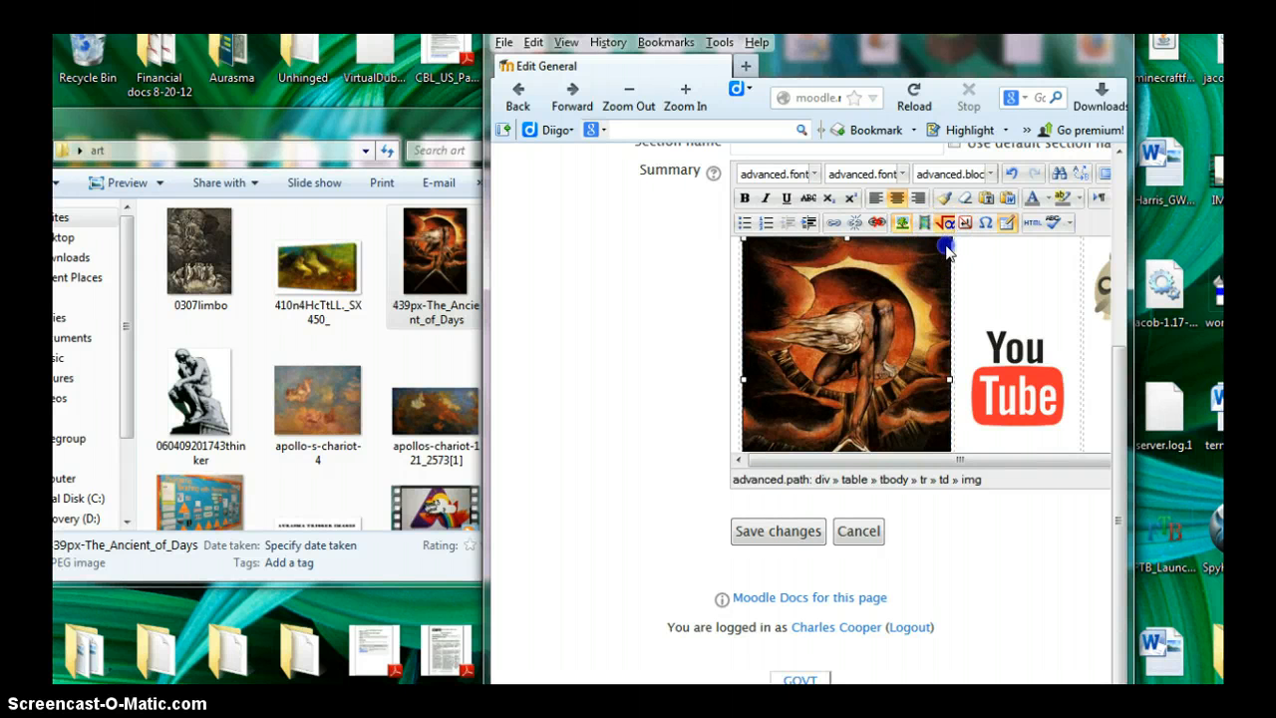
{"action": "left_click_drag", "start_coordinate": [949, 241], "coordinate": [884, 302]}
{"action": "left_click_drag", "start_coordinate": [907, 239], "coordinate": [880, 299]}
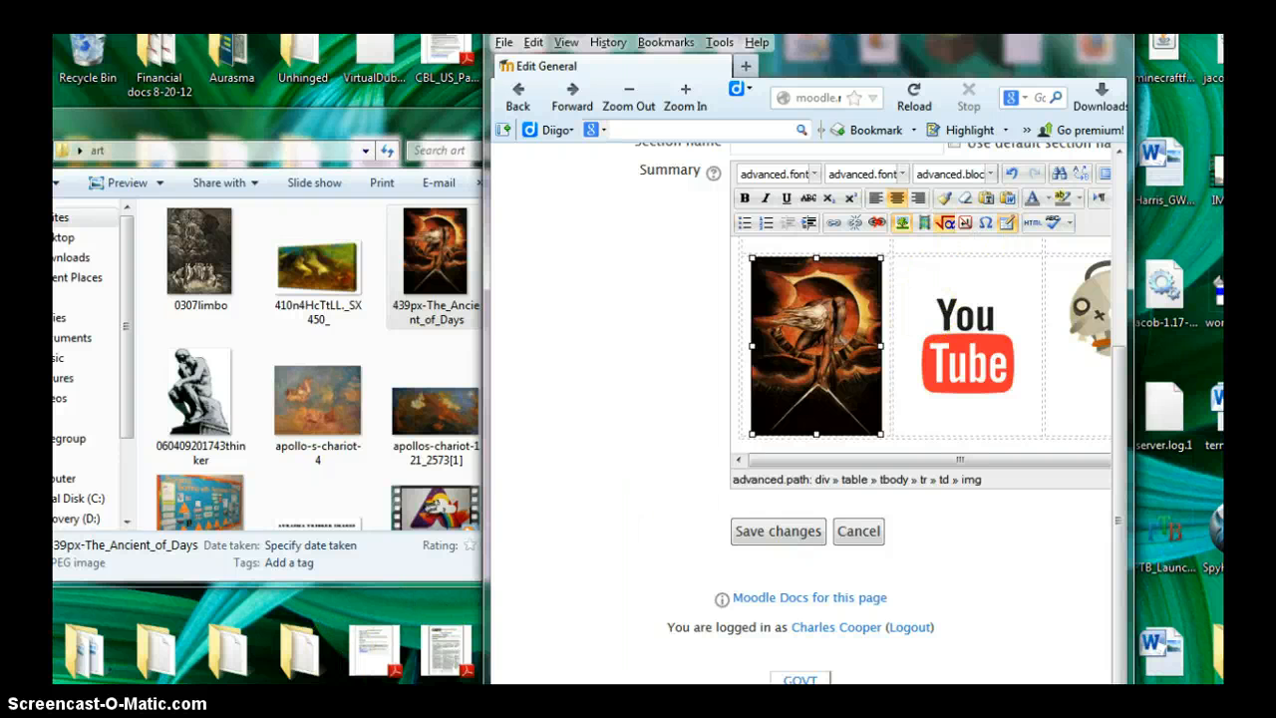
{"action": "left_click", "coordinate": [390, 560]}
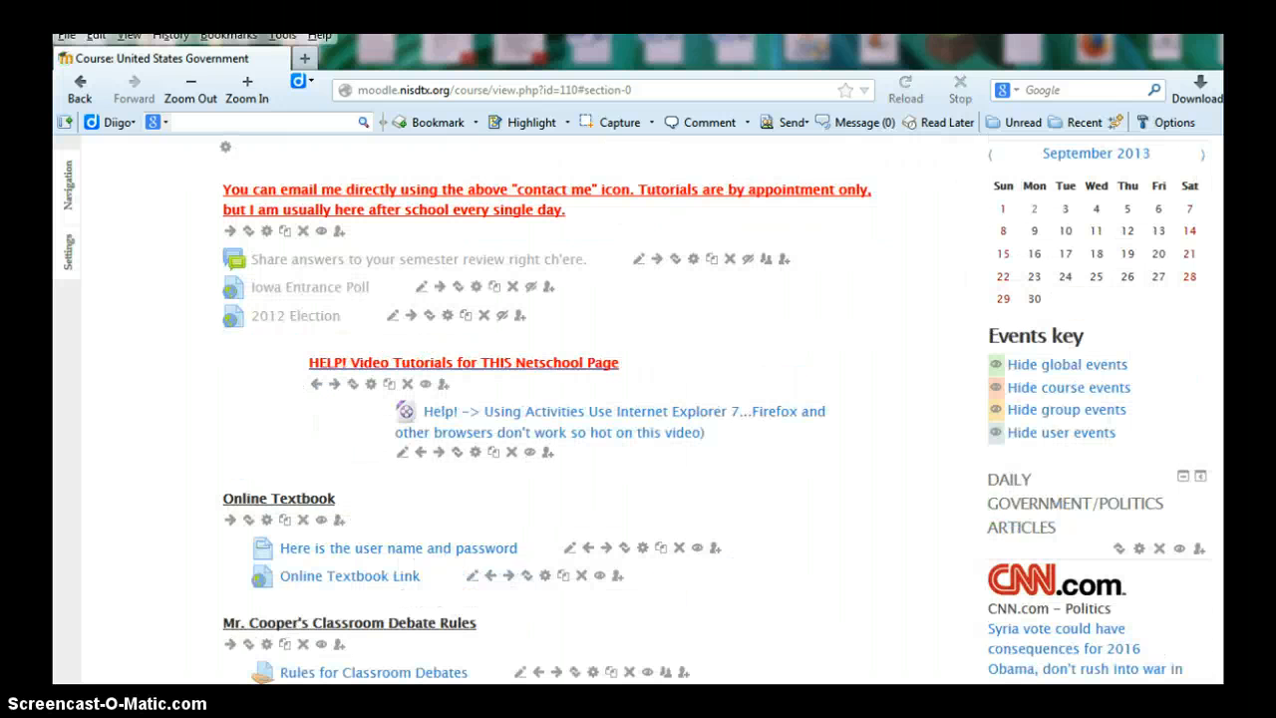
- Open the activity and resource chooser at the end of the General section and browse its available types
{"action": "scroll", "coordinate": [638, 408], "scroll_direction": "down", "scroll_amount": 15}
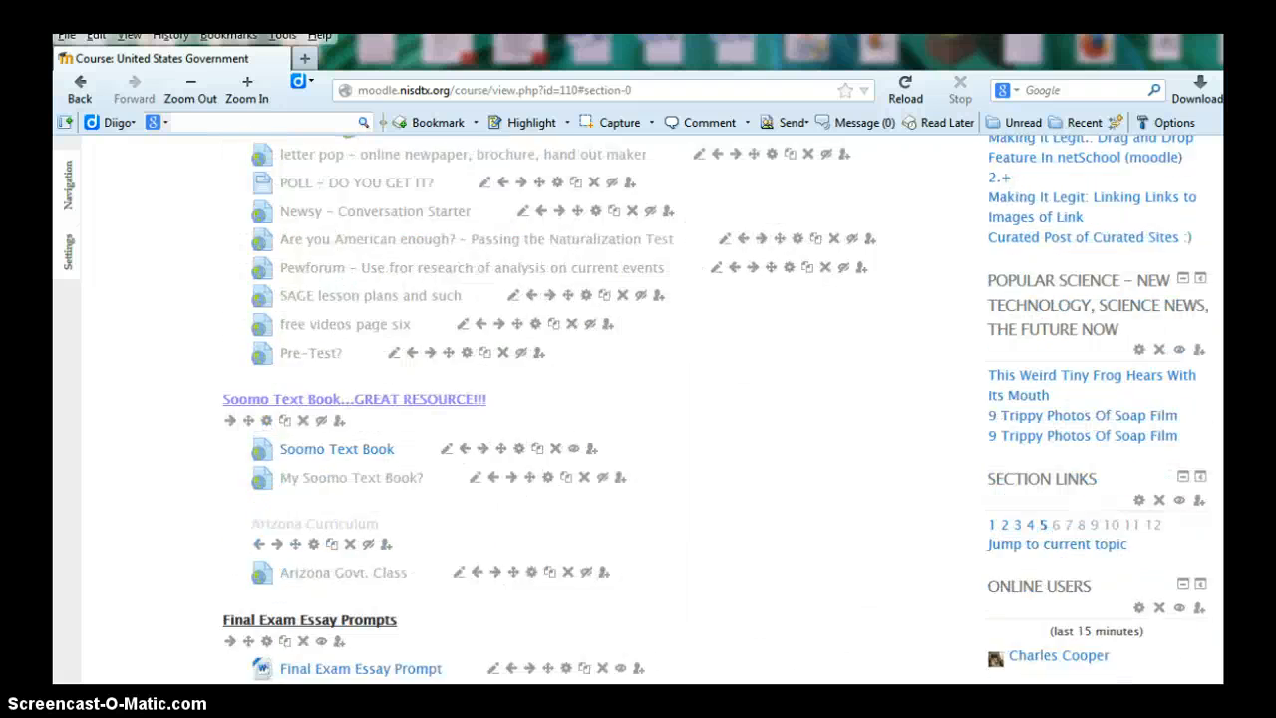
{"action": "scroll", "coordinate": [638, 409], "scroll_direction": "down", "scroll_amount": 10}
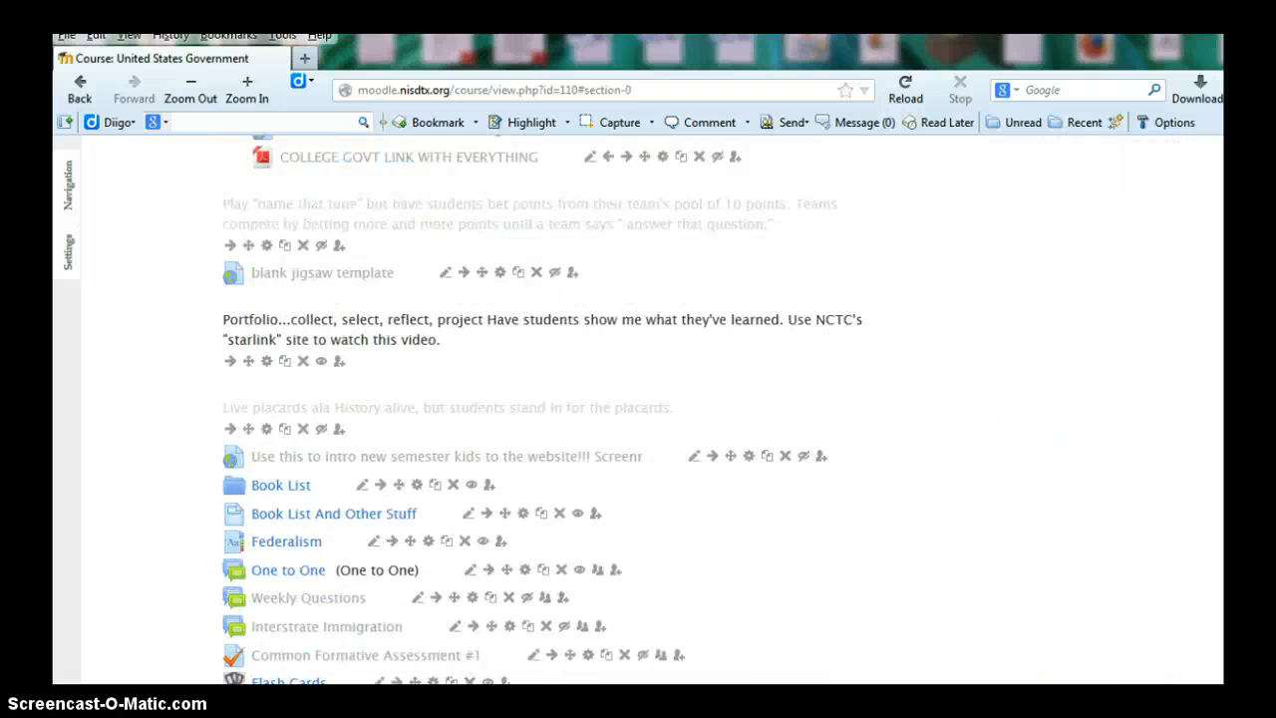
{"action": "scroll", "coordinate": [638, 409], "scroll_direction": "down", "scroll_amount": 3}
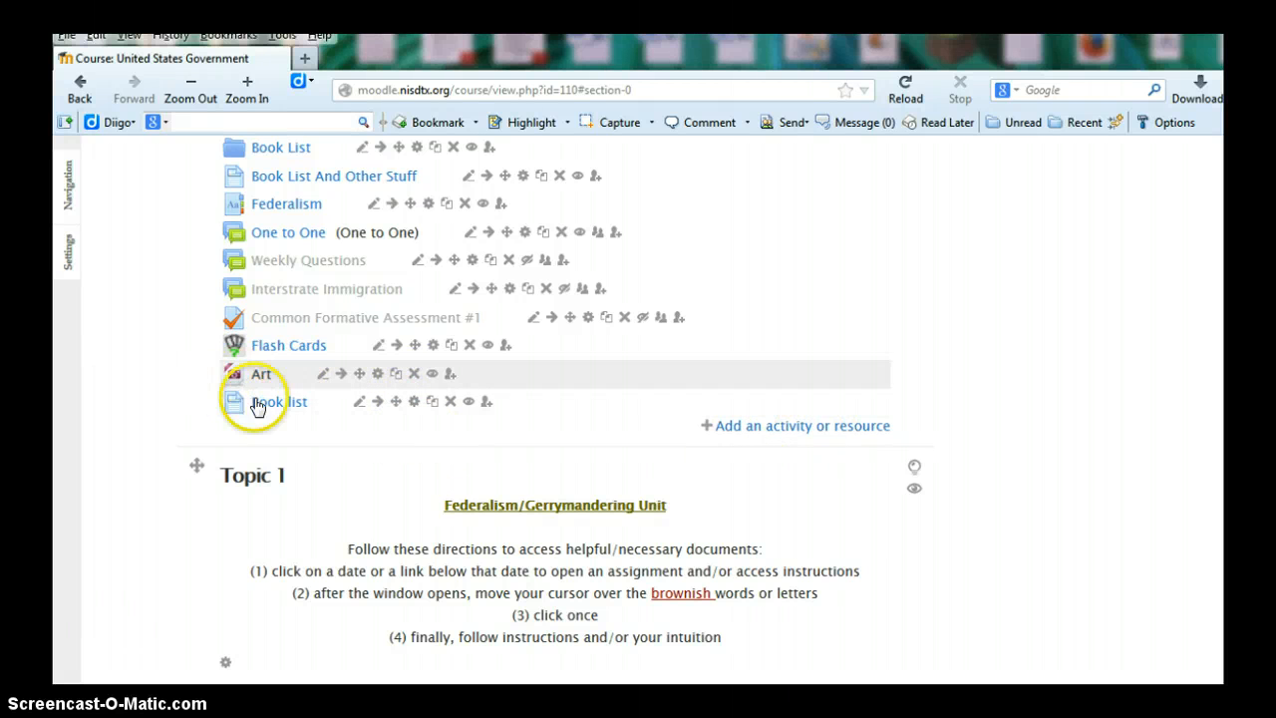
{"action": "left_click", "coordinate": [755, 429]}
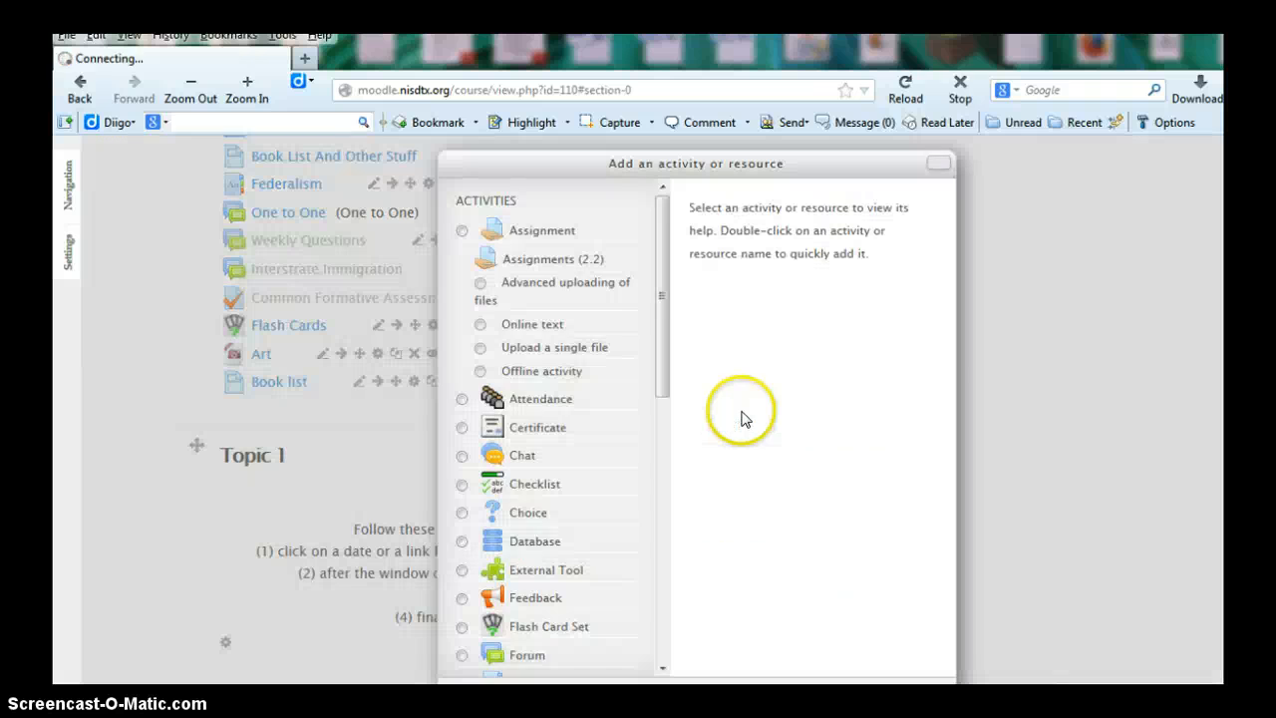
{"action": "left_click_drag", "start_coordinate": [659, 283], "coordinate": [657, 519]}
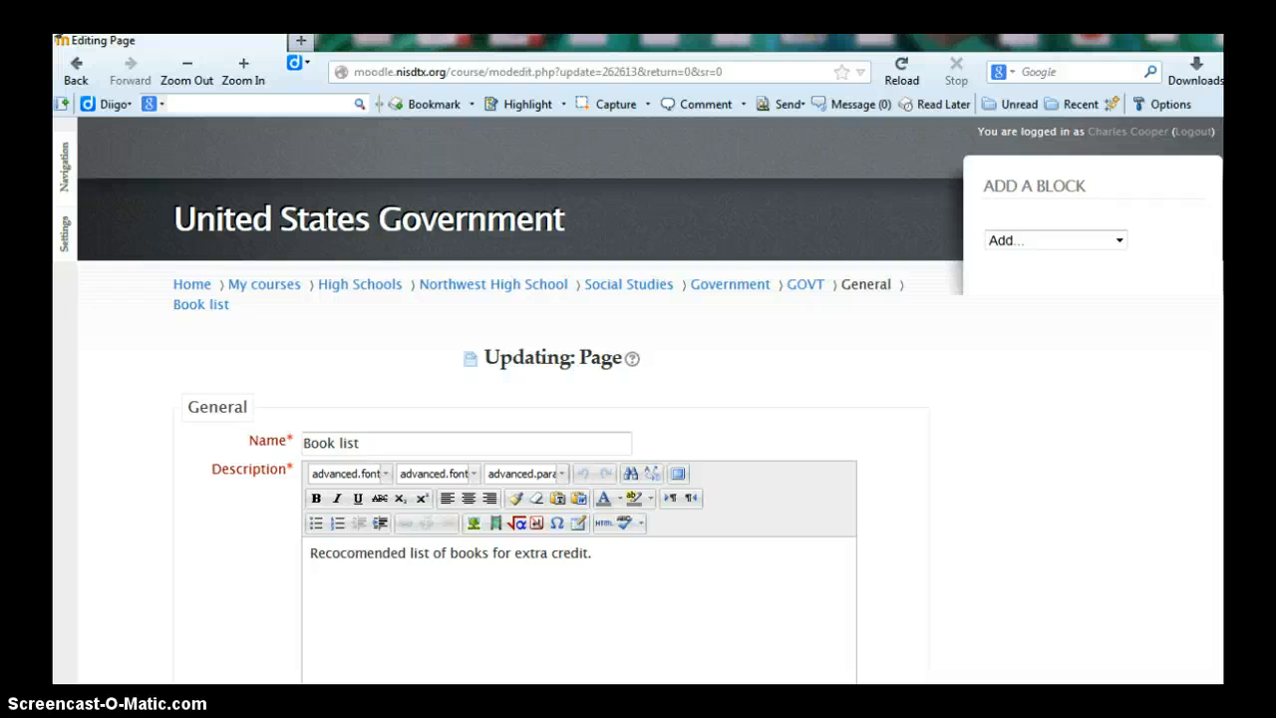
- Review the name, description and page content in the Book list page's editing form
{"action": "scroll", "coordinate": [637, 399], "scroll_direction": "down", "scroll_amount": 3}
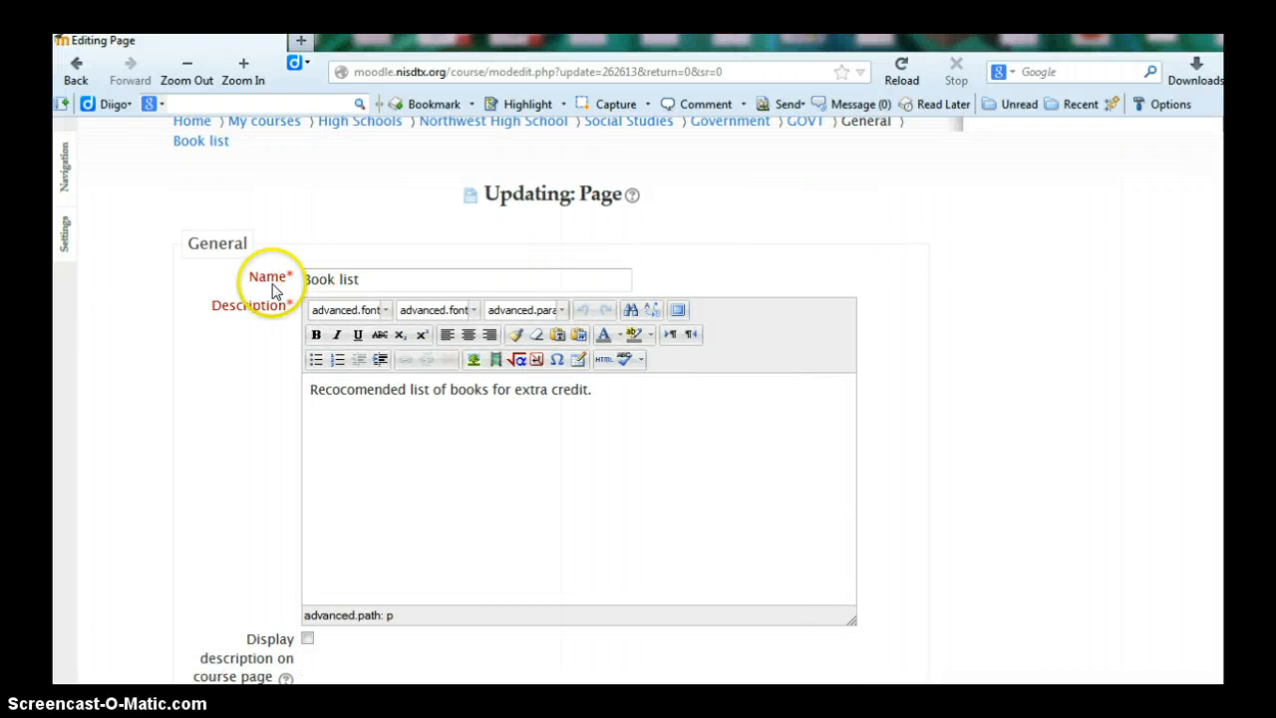
{"action": "left_click", "coordinate": [382, 279]}
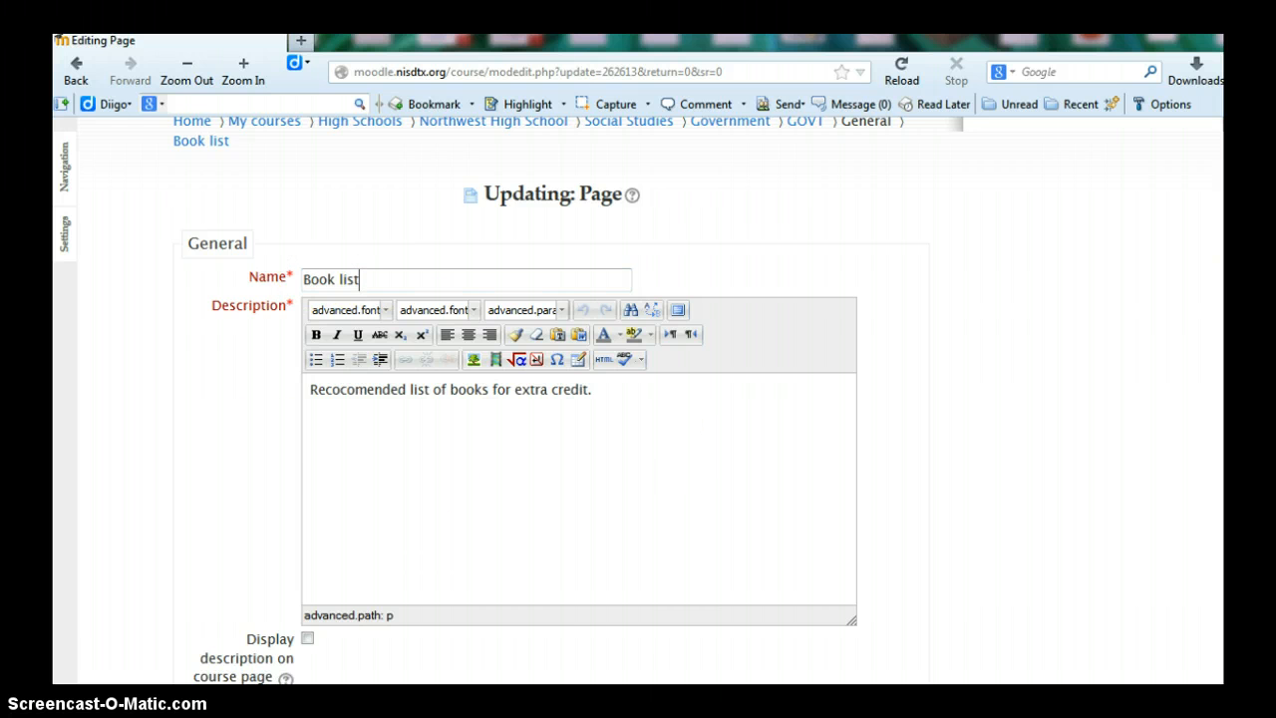
{"action": "scroll", "coordinate": [812, 488], "scroll_direction": "down", "scroll_amount": 12}
{"action": "scroll", "coordinate": [813, 488], "scroll_direction": "up", "scroll_amount": 3}
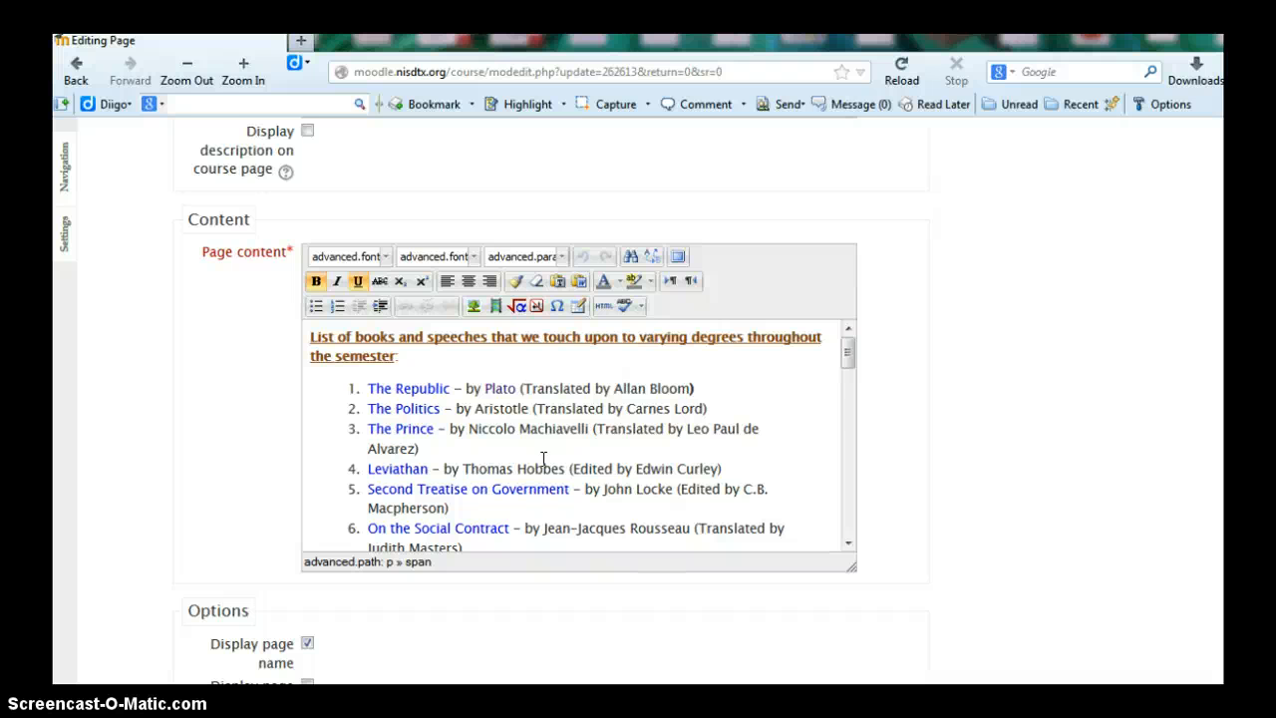
{"action": "mouse_move", "coordinate": [847, 349]}
{"action": "left_mouse_down"}
{"action": "mouse_move", "coordinate": [846, 489]}
{"action": "mouse_move", "coordinate": [859, 332]}
{"action": "left_mouse_up"}
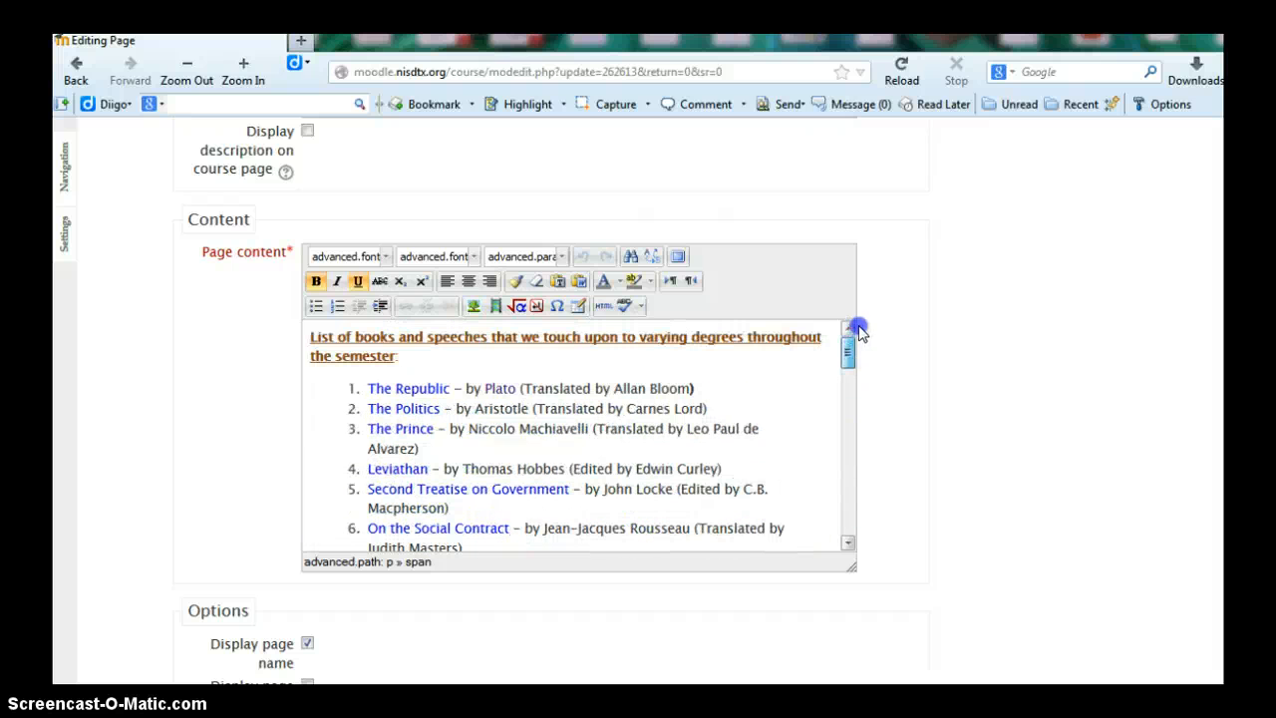
{"action": "double_click", "coordinate": [502, 408]}
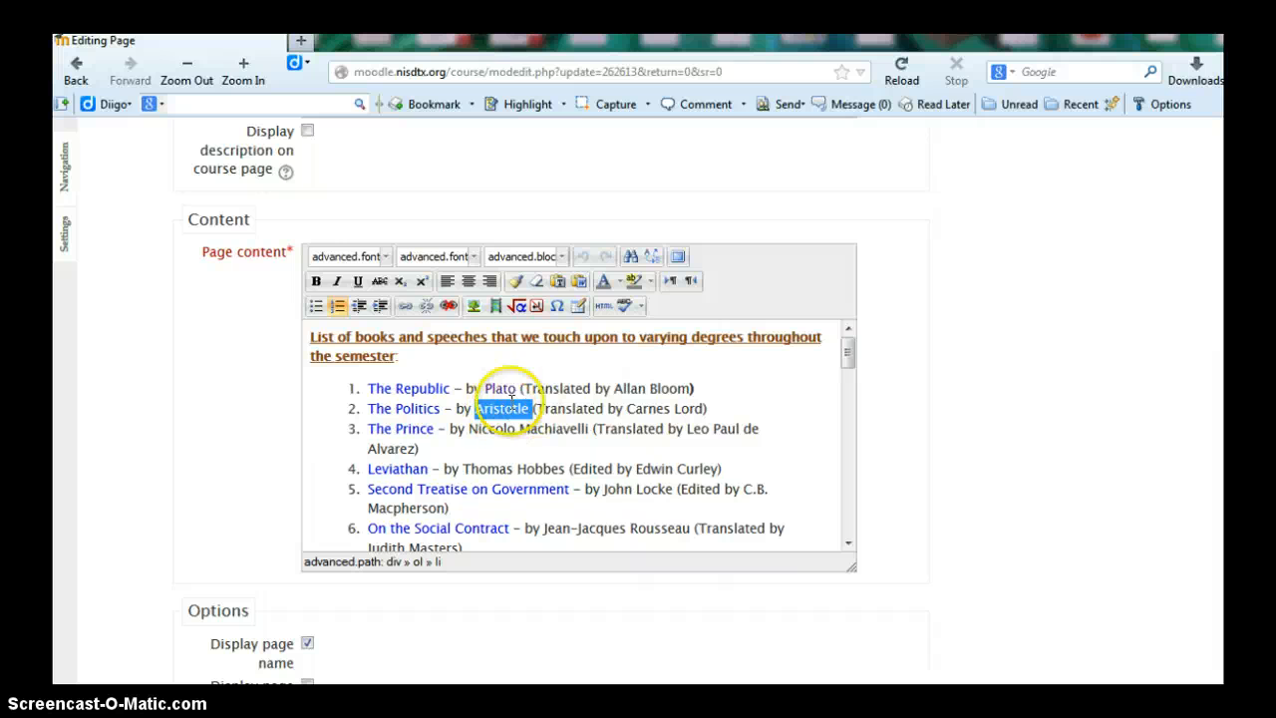
{"action": "left_click", "coordinate": [404, 308]}
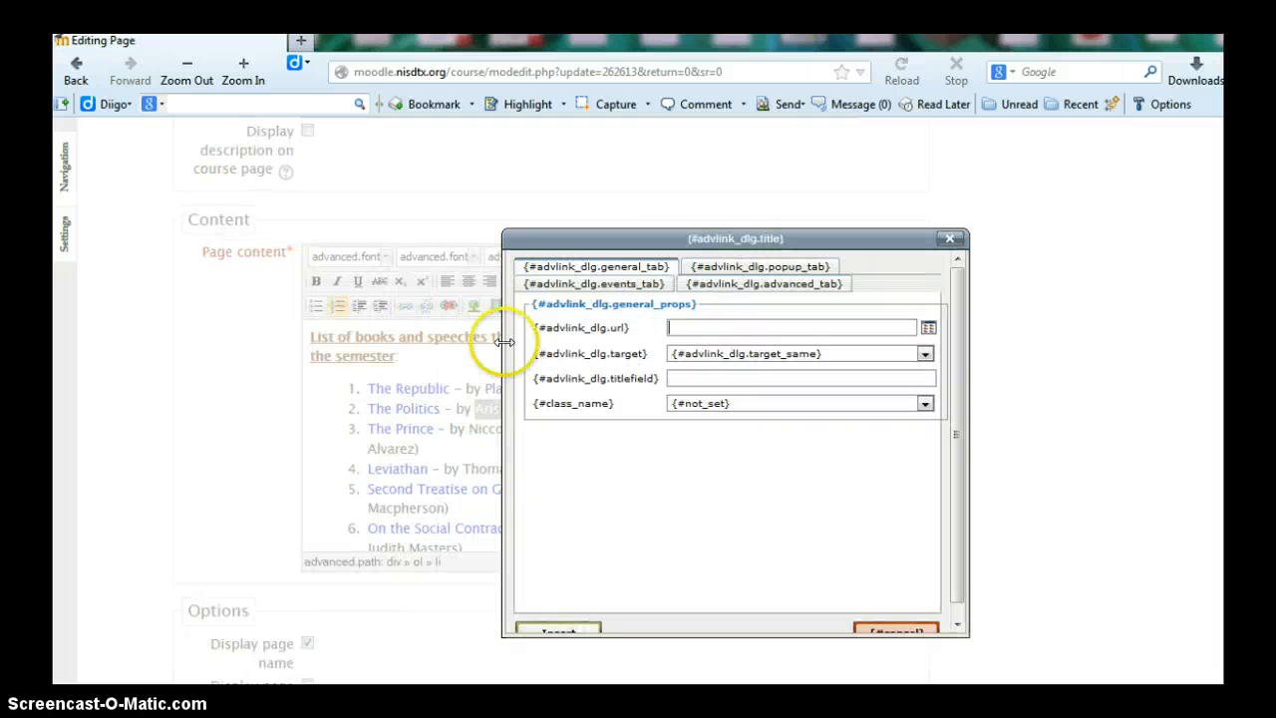
{"action": "left_click", "coordinate": [729, 329]}
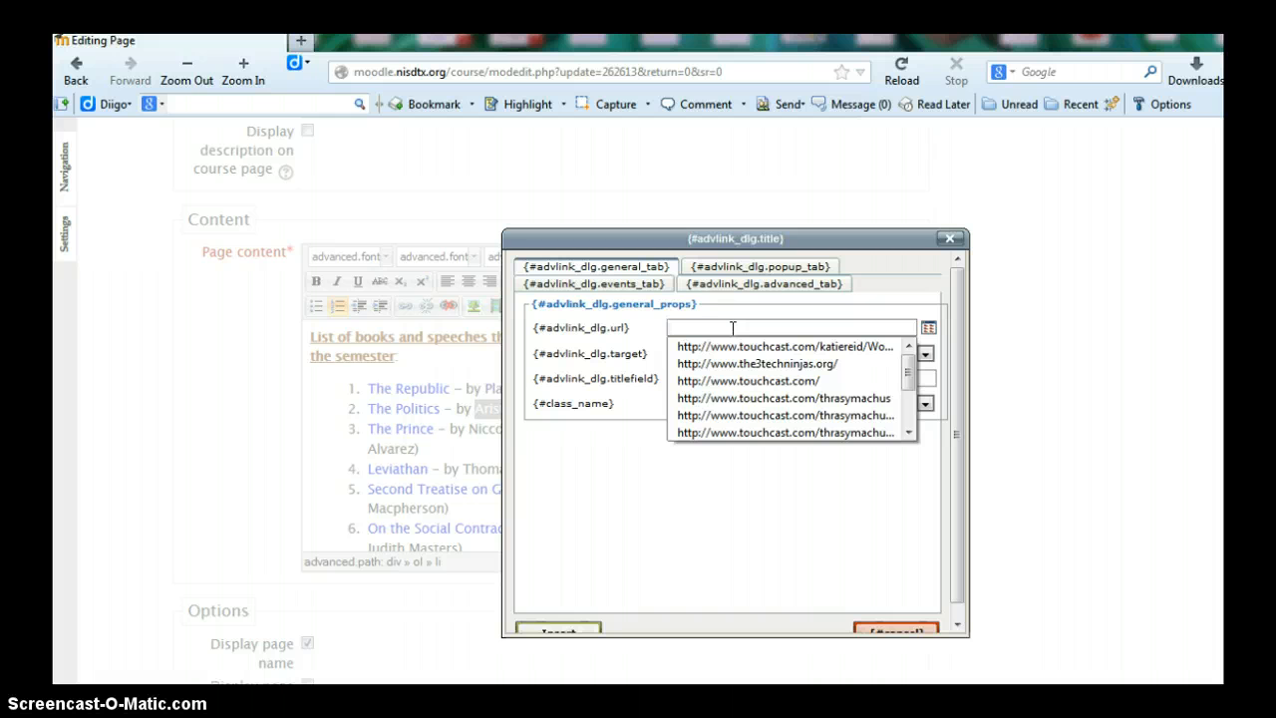
{"action": "type", "text": "ww"}
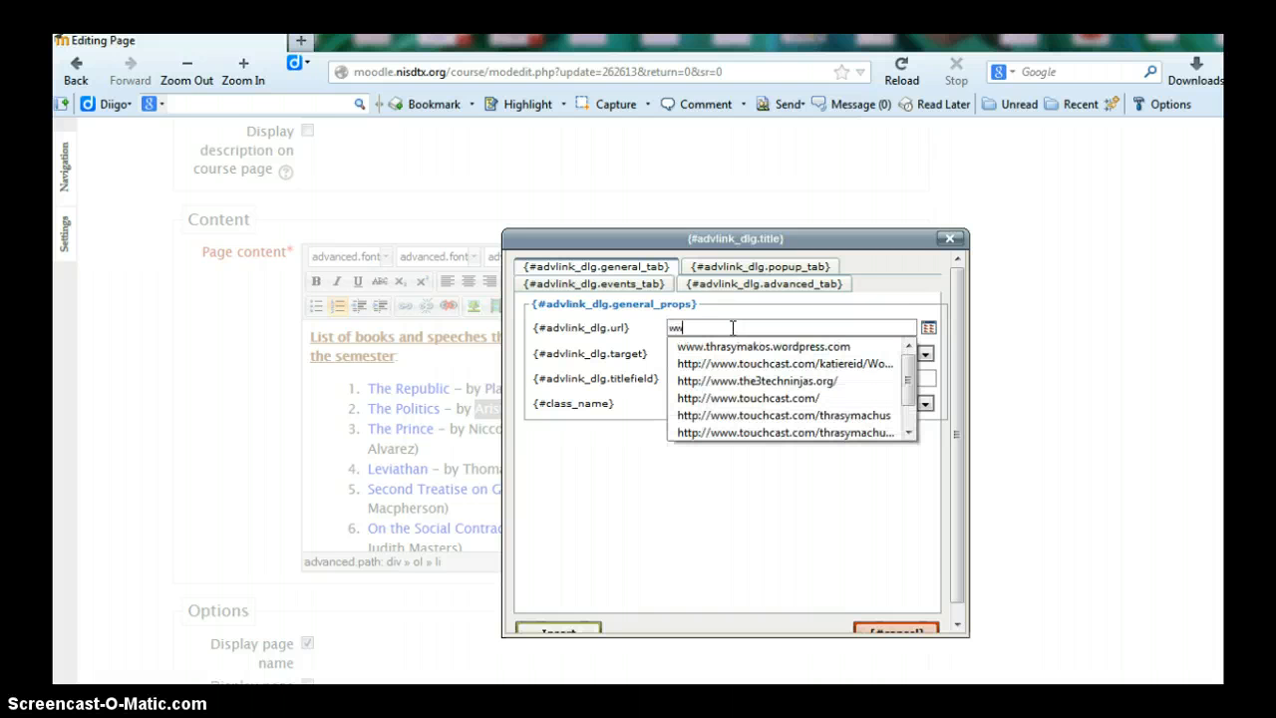
{"action": "type", "text": "w.goo"}
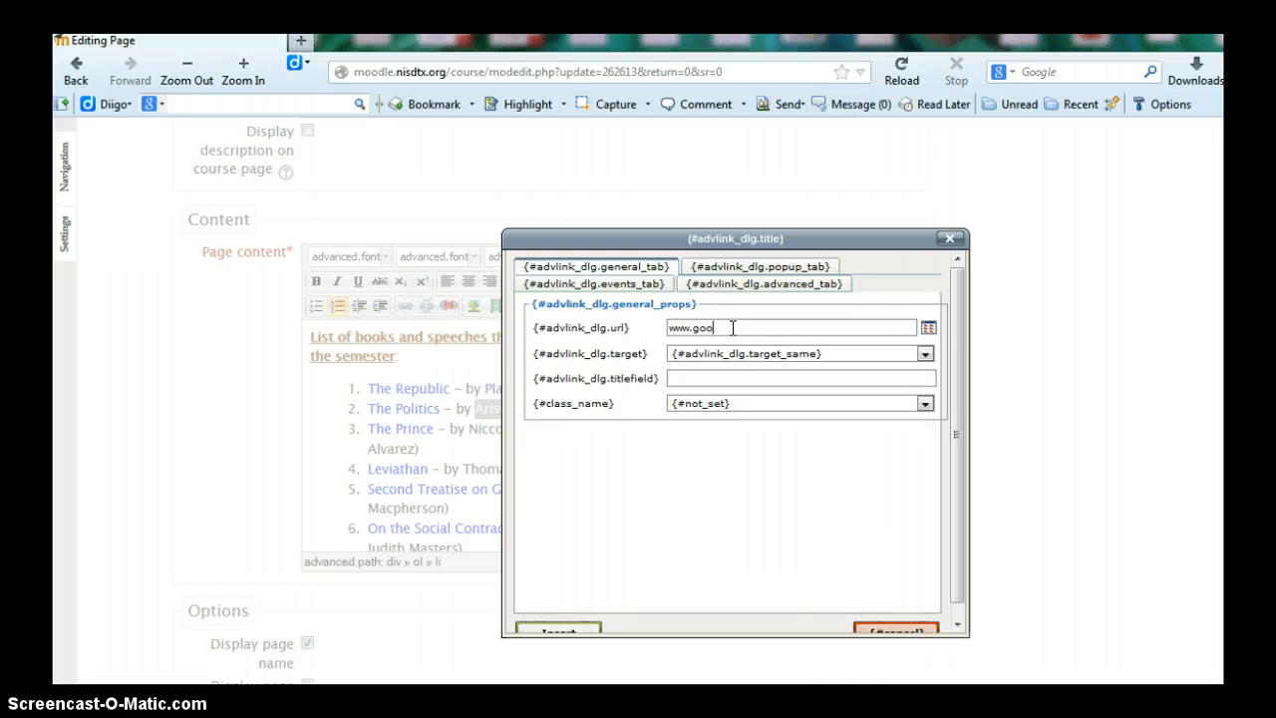
{"action": "type", "text": "gle.com"}
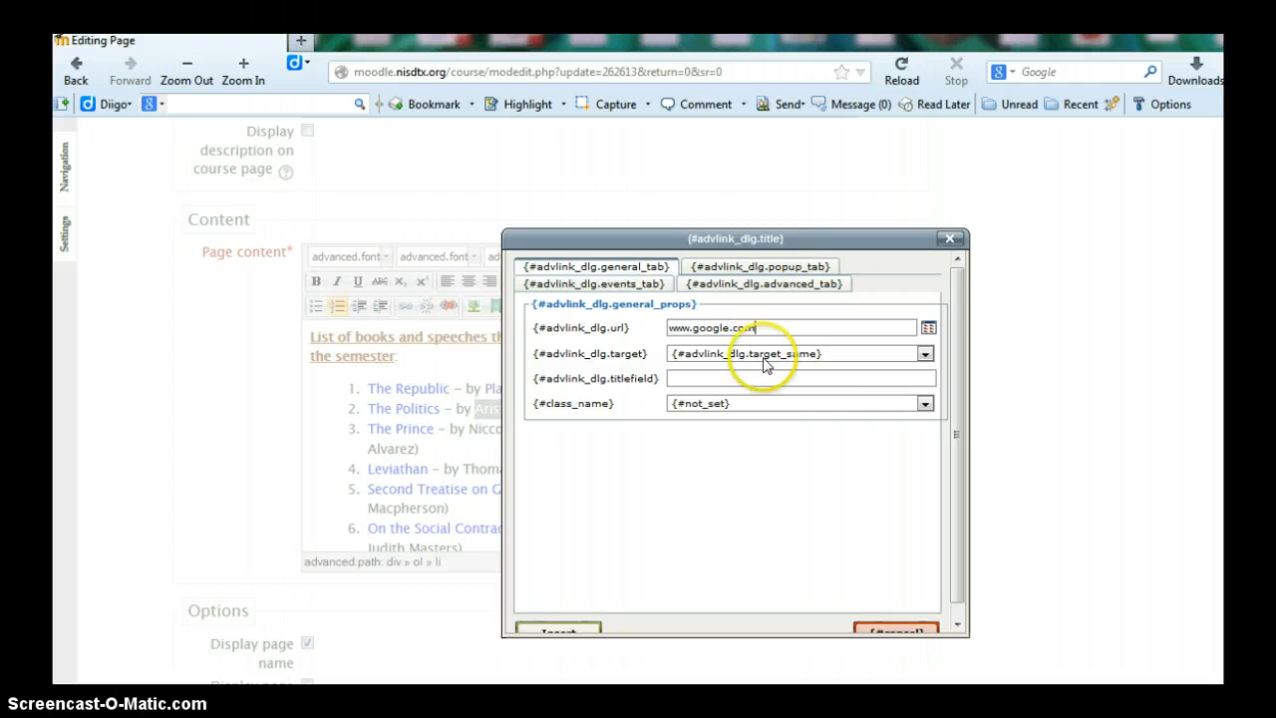
{"action": "left_click", "coordinate": [793, 378]}
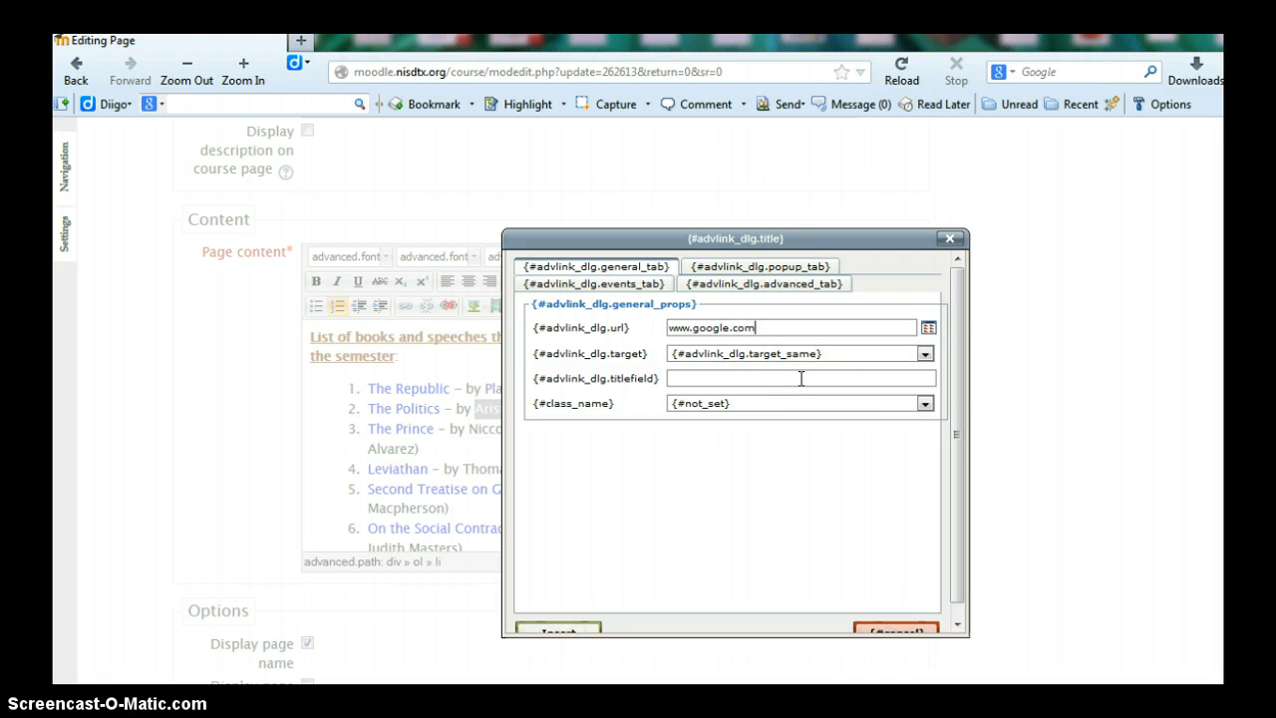
{"action": "left_click", "coordinate": [556, 632]}
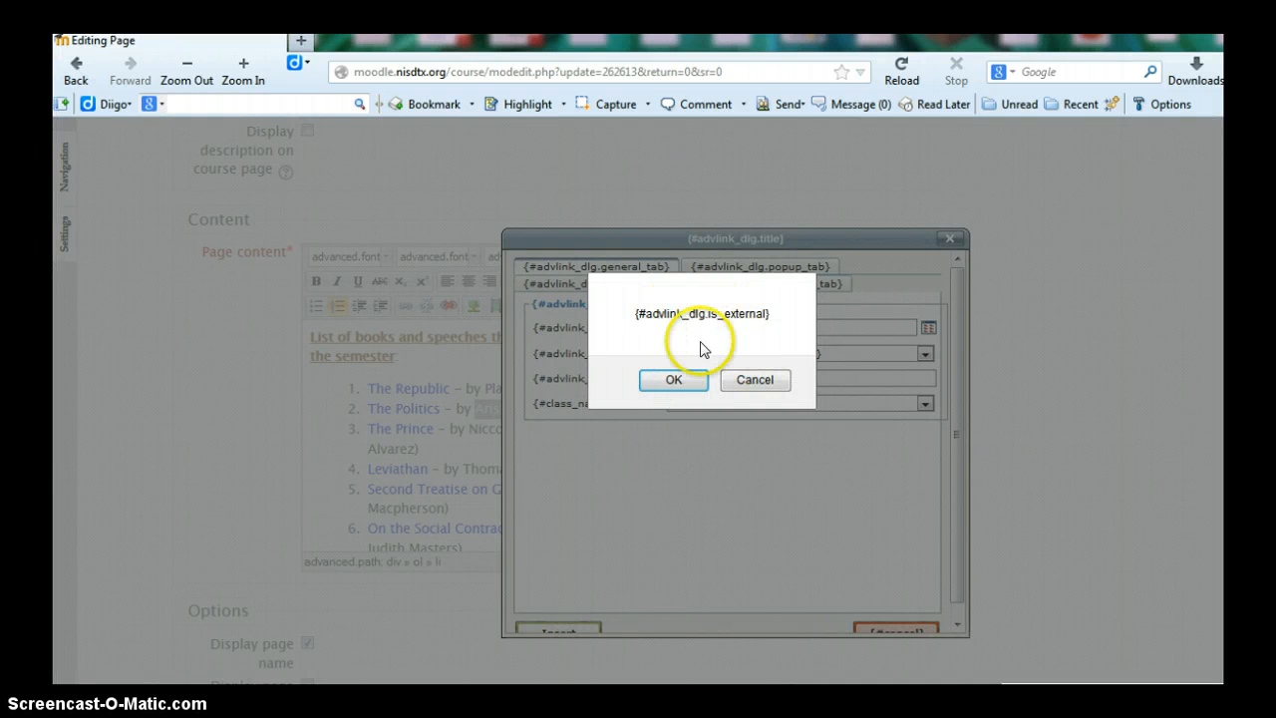
{"action": "left_click", "coordinate": [675, 380]}
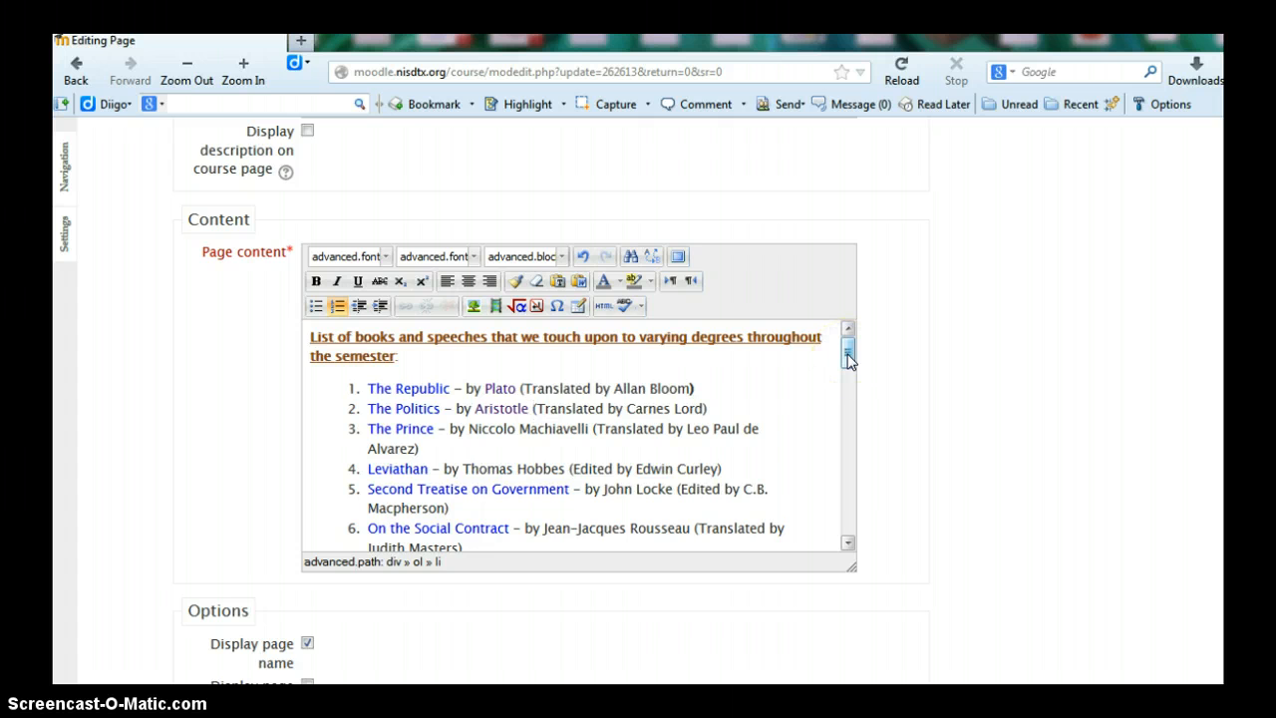
- Save and display the Book list page, and copy its web address
{"action": "scroll", "coordinate": [887, 352], "scroll_direction": "down", "scroll_amount": 5}
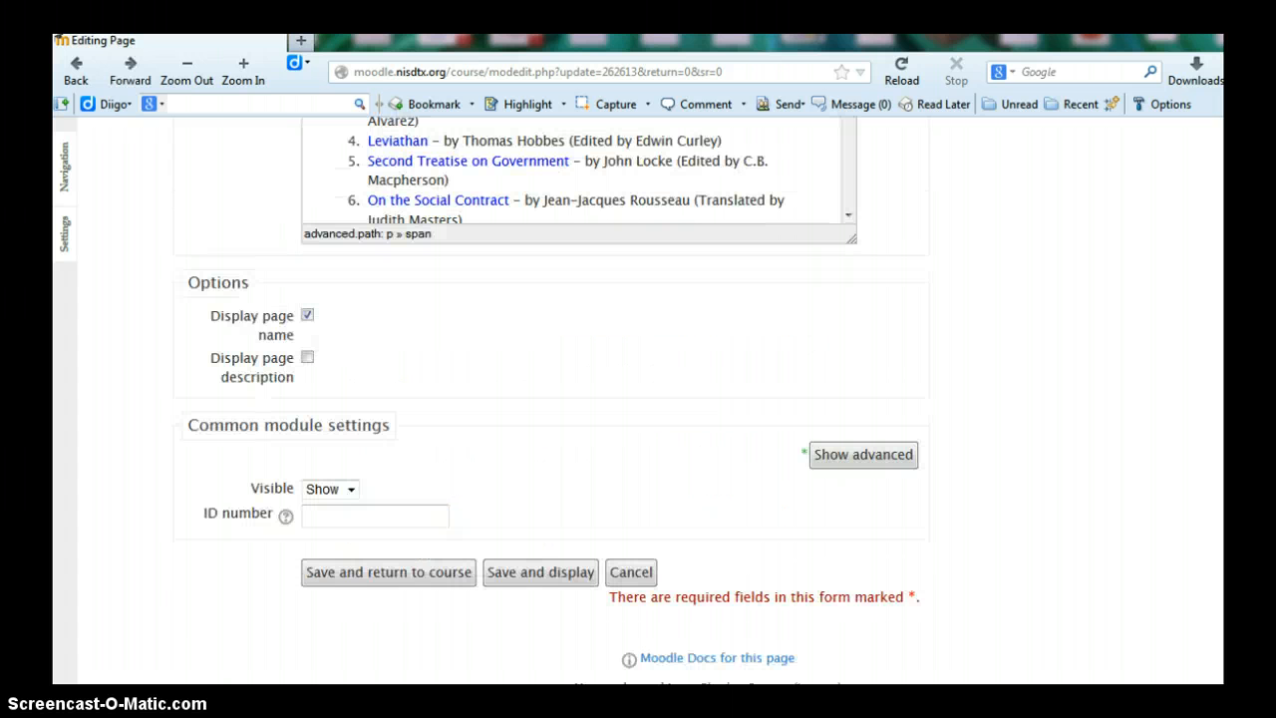
{"action": "left_click", "coordinate": [543, 573]}
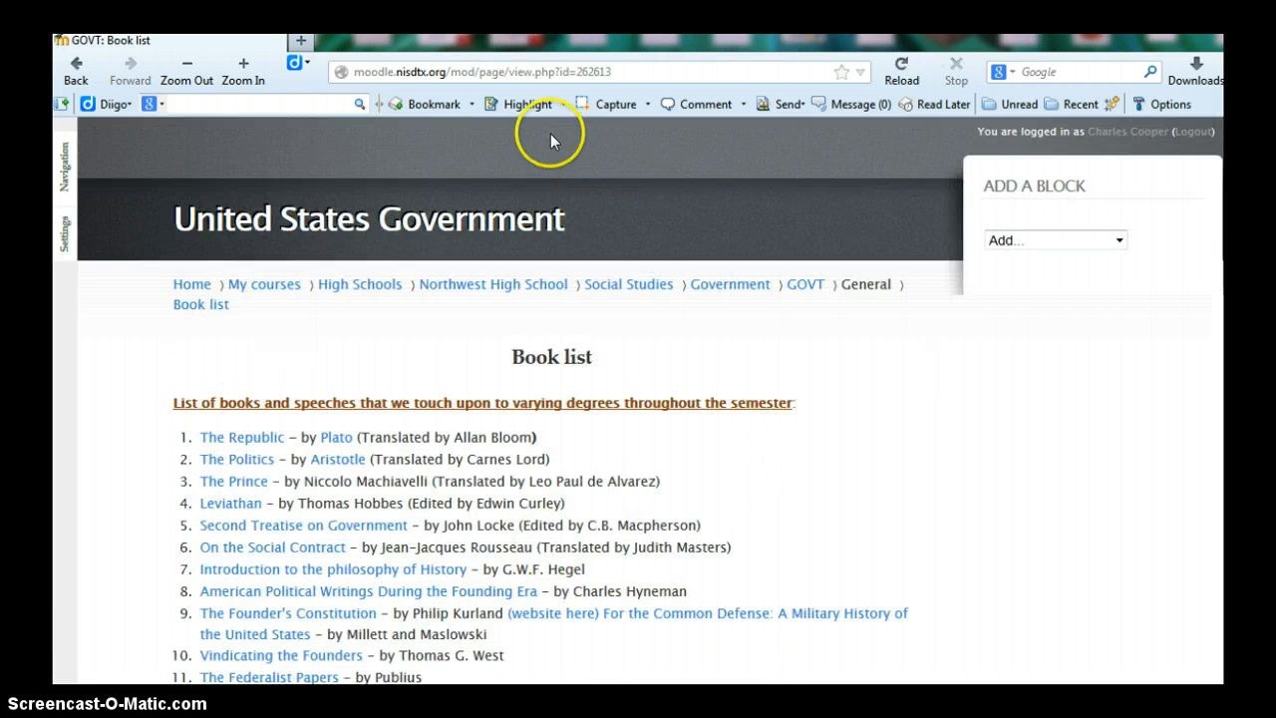
{"action": "left_click", "coordinate": [595, 71]}
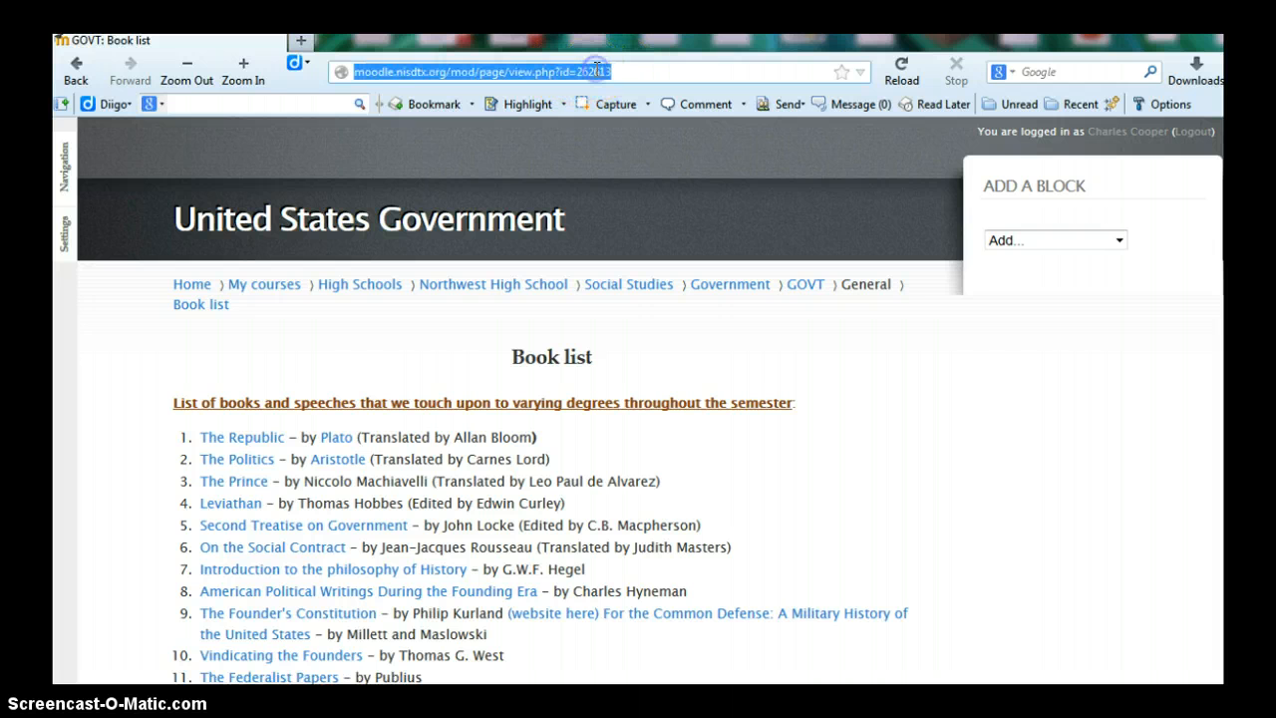
{"action": "right_click", "coordinate": [595, 71]}
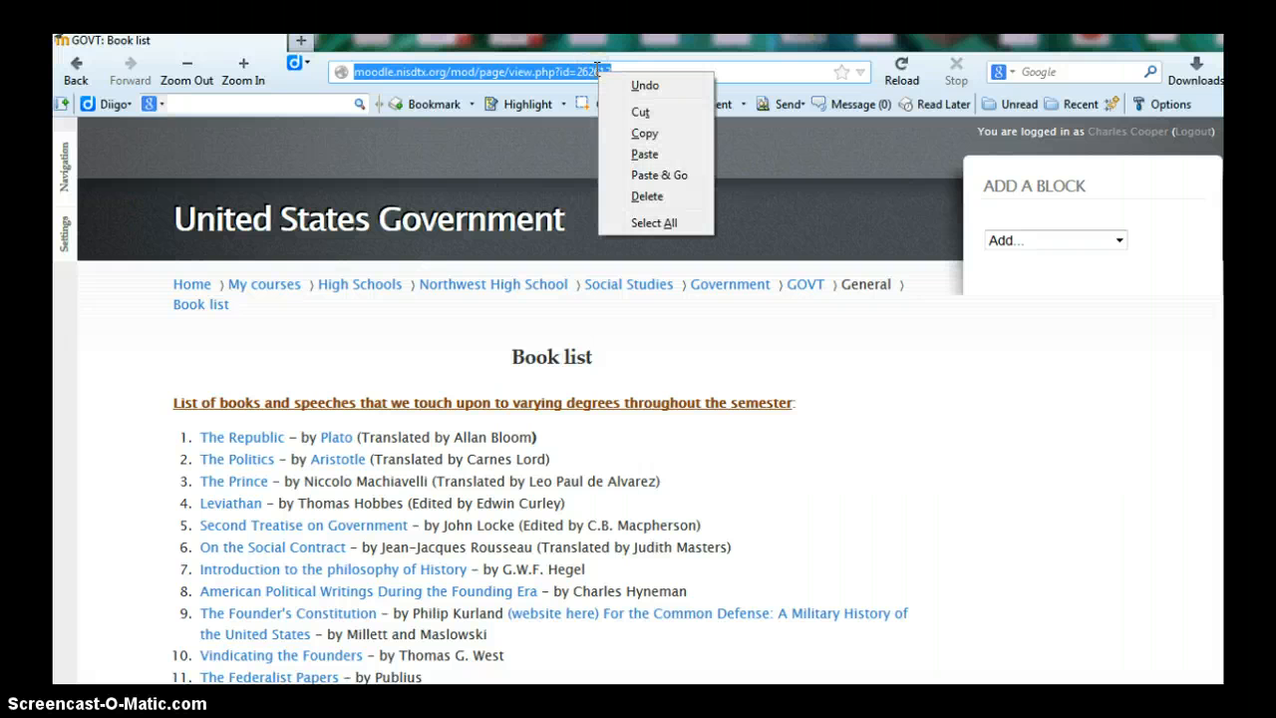
{"action": "left_click", "coordinate": [644, 133]}
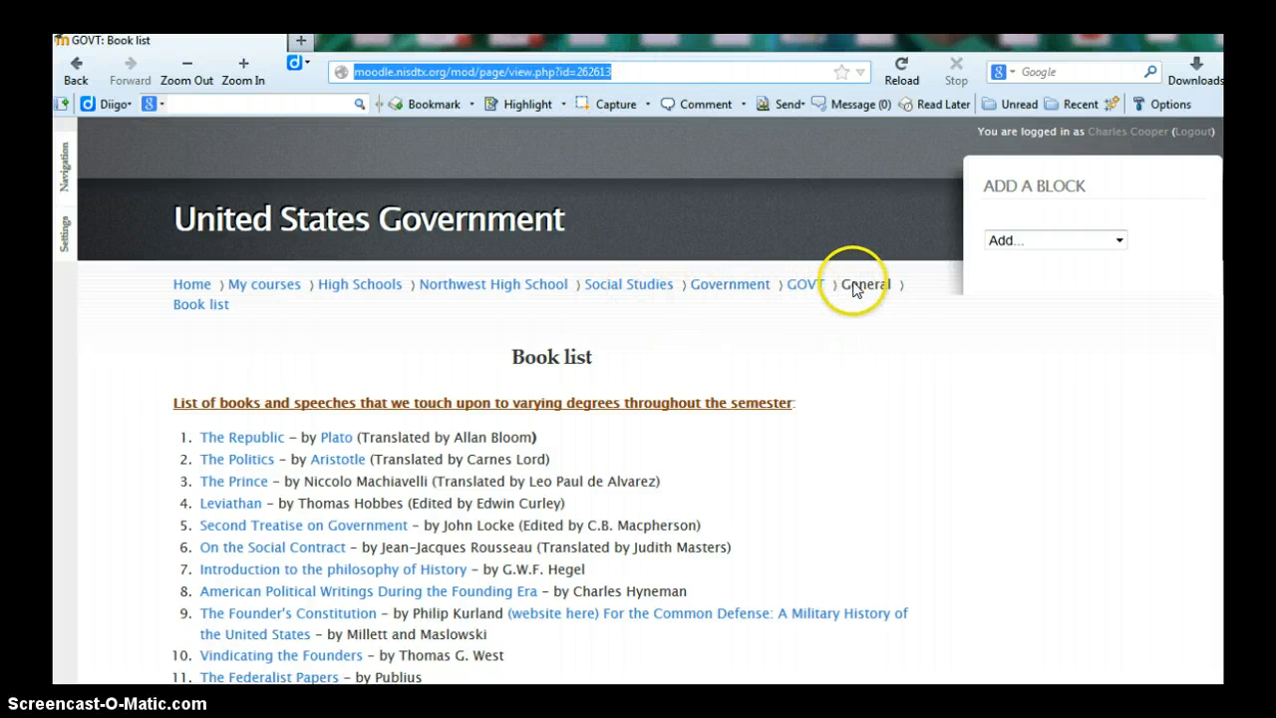
- Return to the GOVT course page and open the General section's summary for editing
{"action": "left_click", "coordinate": [804, 289]}
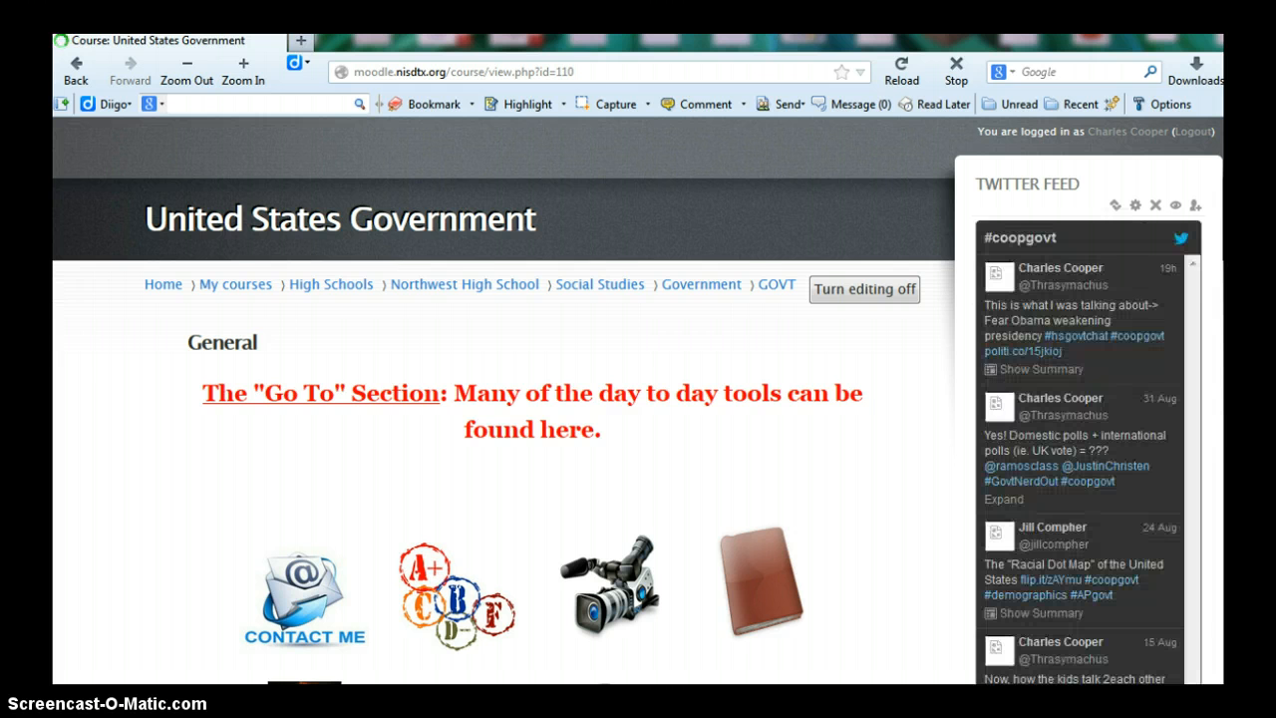
{"action": "scroll", "coordinate": [638, 399], "scroll_direction": "down", "scroll_amount": 5}
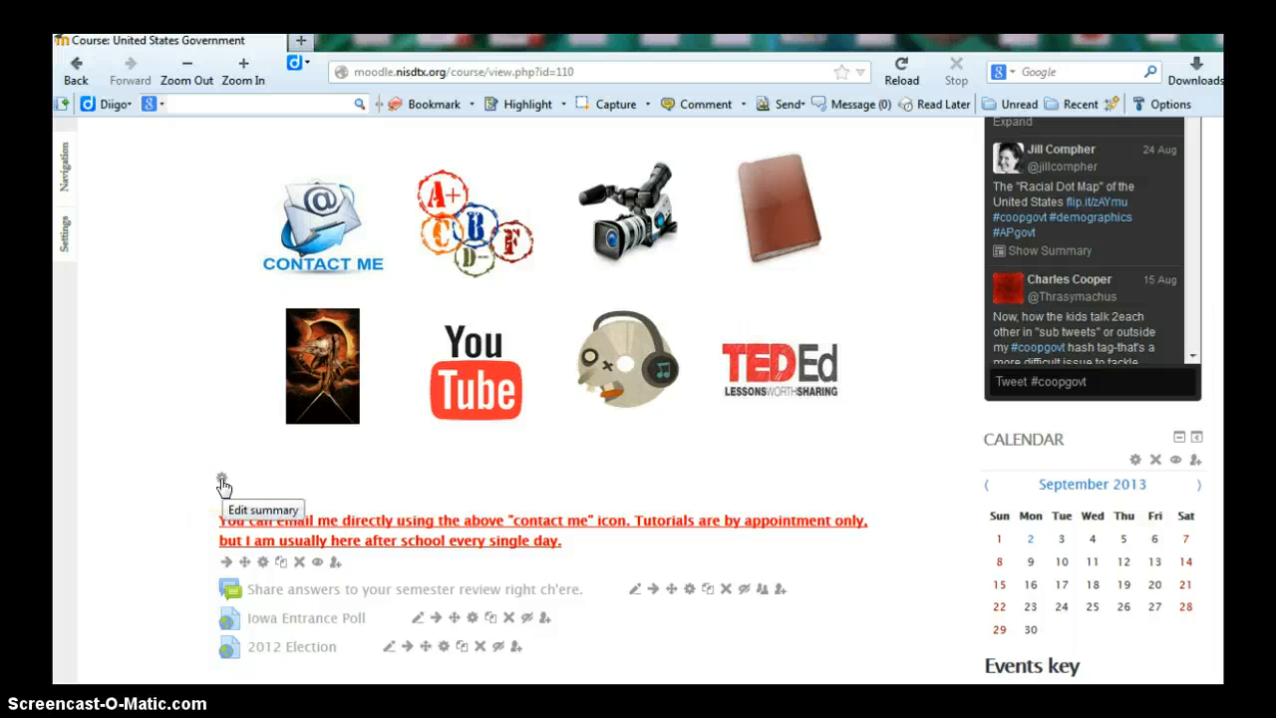
{"action": "left_click", "coordinate": [222, 483]}
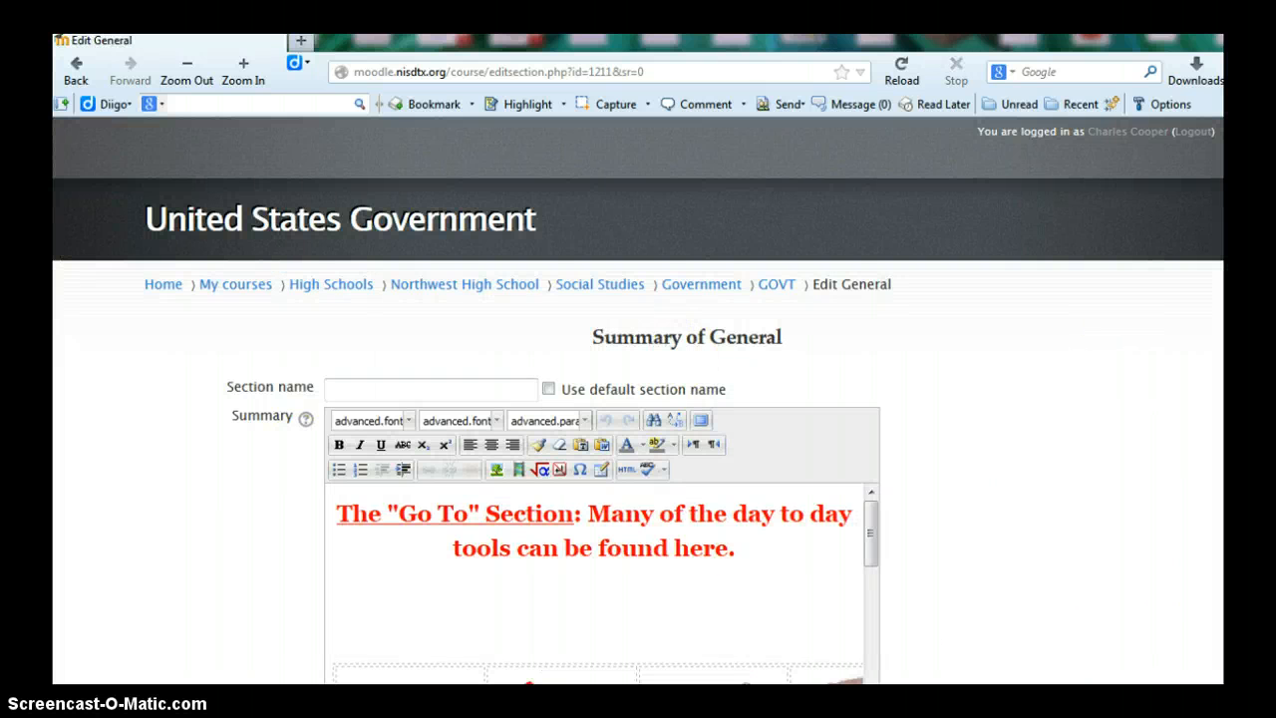
{"action": "scroll", "coordinate": [638, 398], "scroll_direction": "down", "scroll_amount": 3}
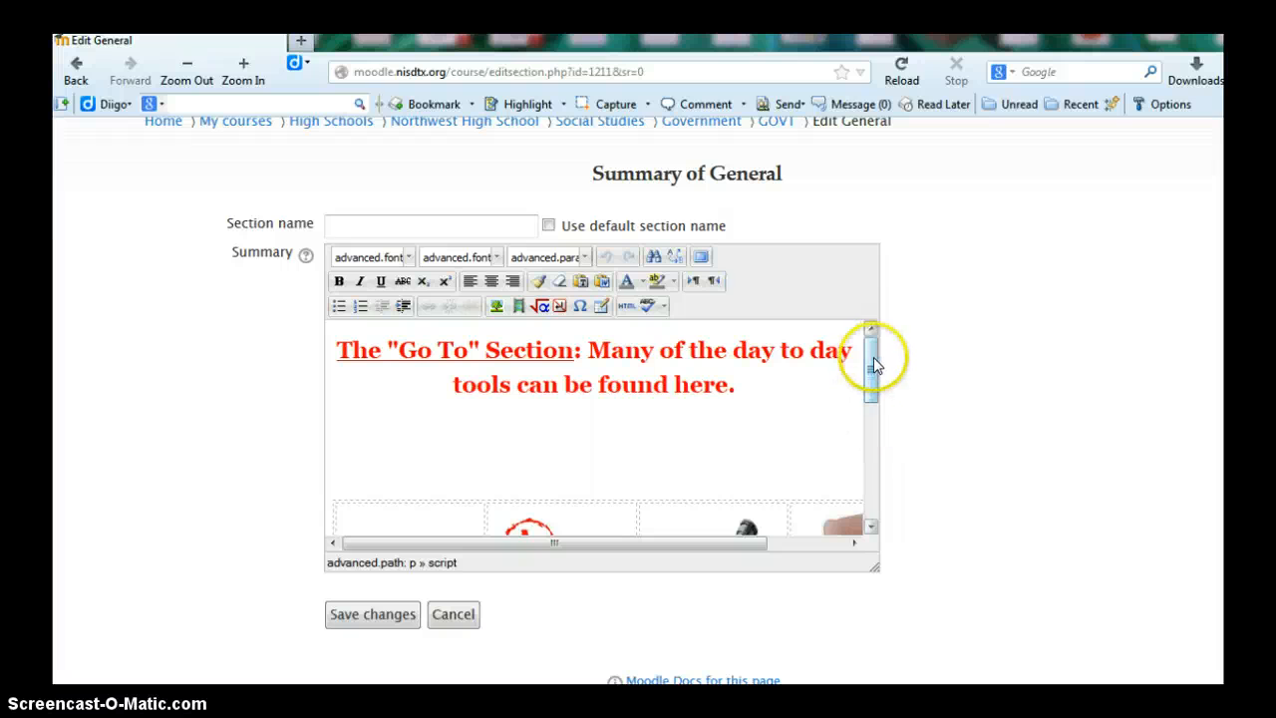
- Link the Ancient of Days picture in the summary table to the copied Book list page address and save the summary
{"action": "left_click_drag", "start_coordinate": [873, 361], "coordinate": [867, 470]}
{"action": "left_click", "coordinate": [444, 477]}
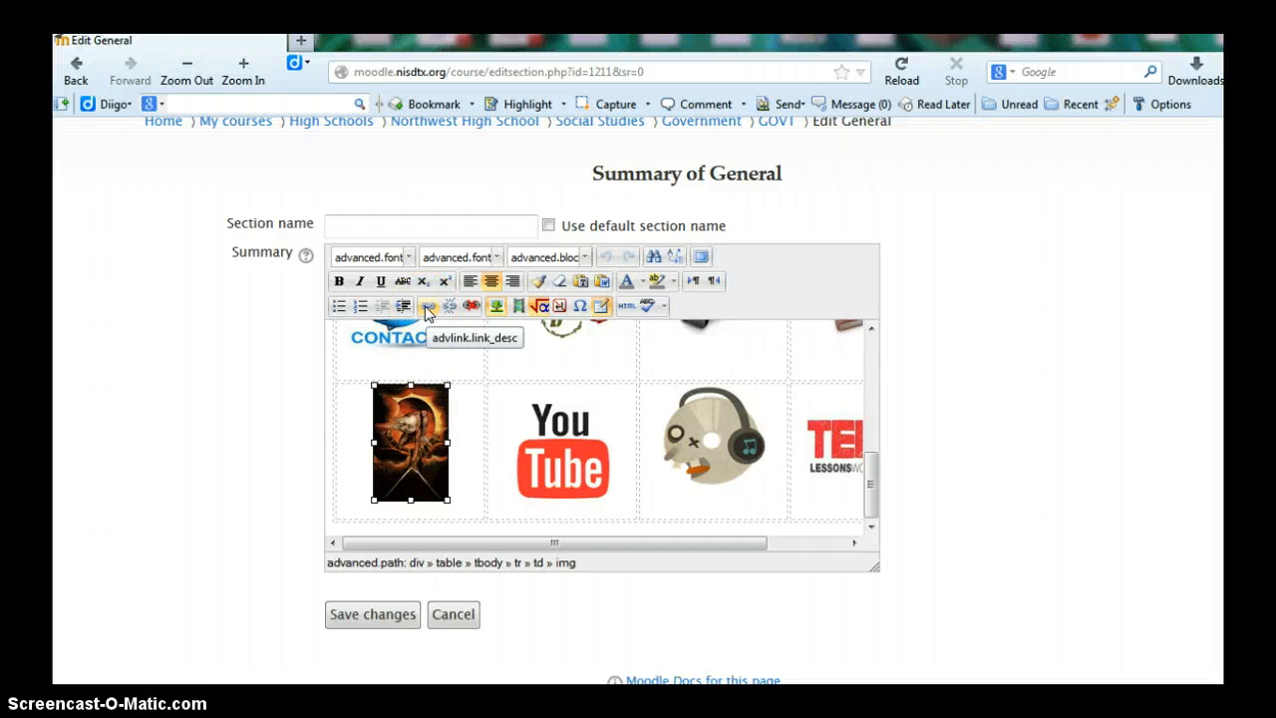
{"action": "left_click", "coordinate": [427, 311]}
{"action": "left_click", "coordinate": [666, 327]}
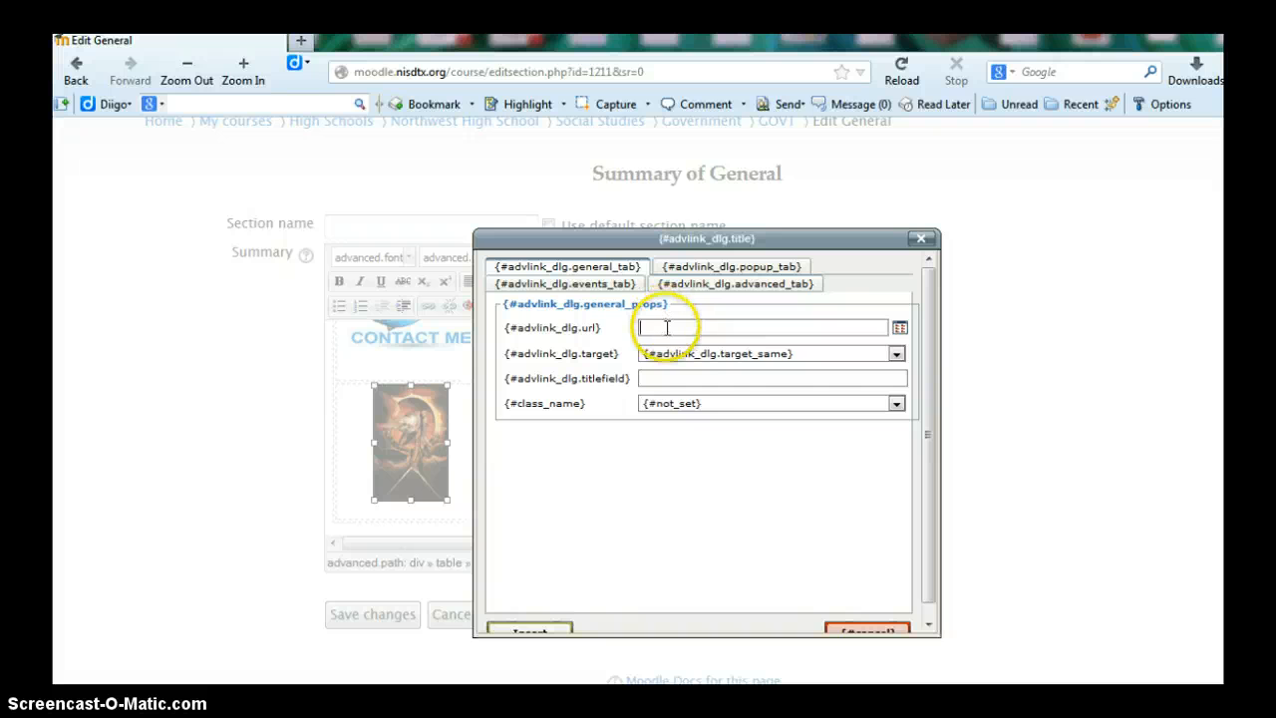
{"action": "left_click", "coordinate": [666, 327]}
{"action": "right_click", "coordinate": [665, 329]}
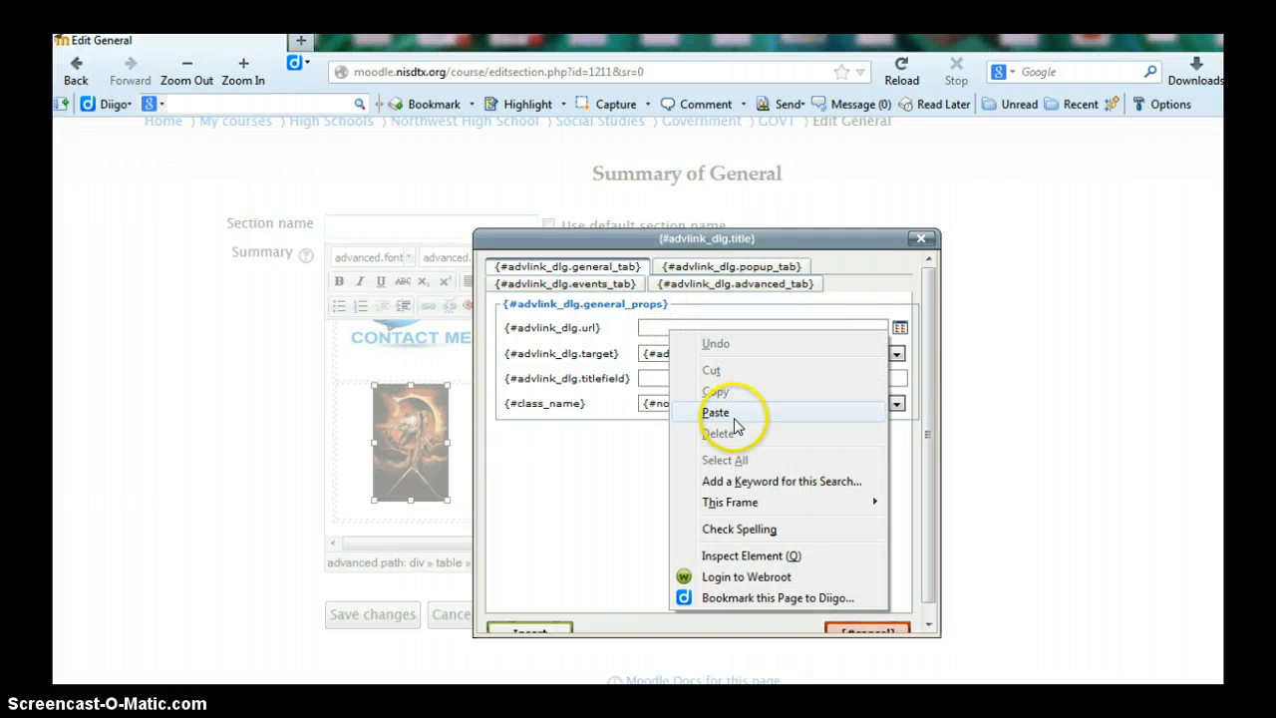
{"action": "left_click", "coordinate": [717, 411]}
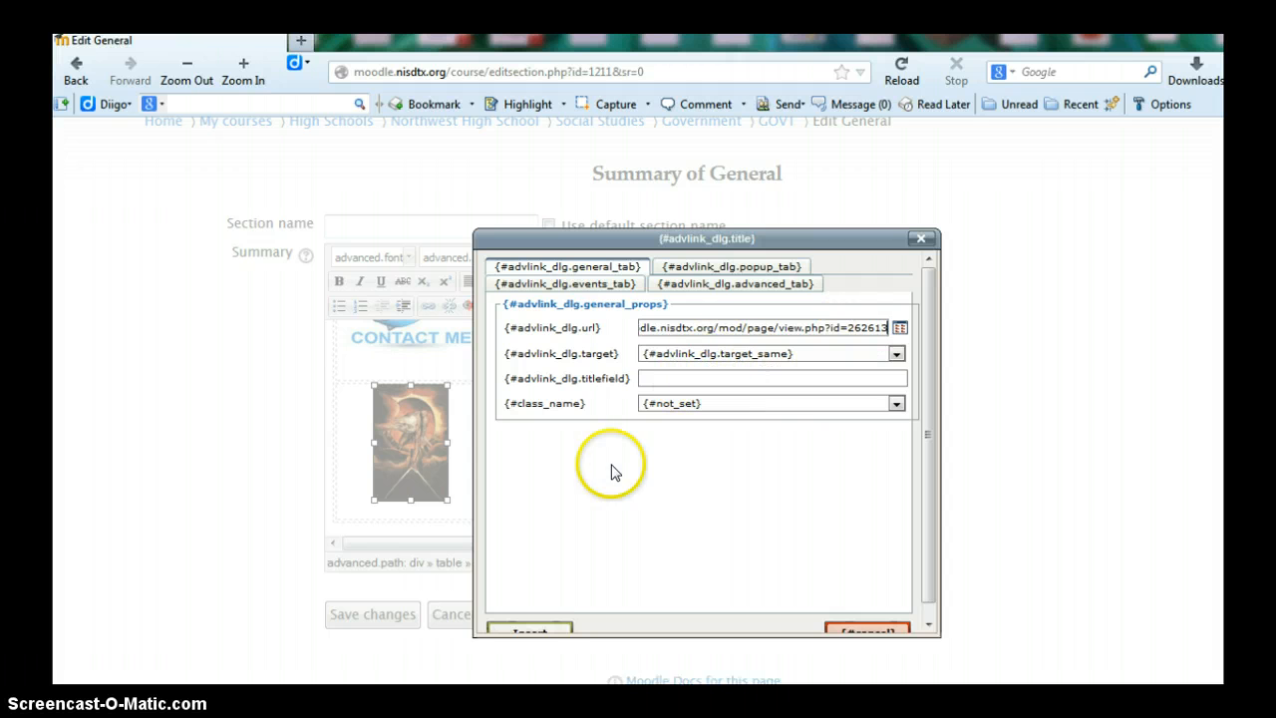
{"action": "left_click", "coordinate": [538, 631]}
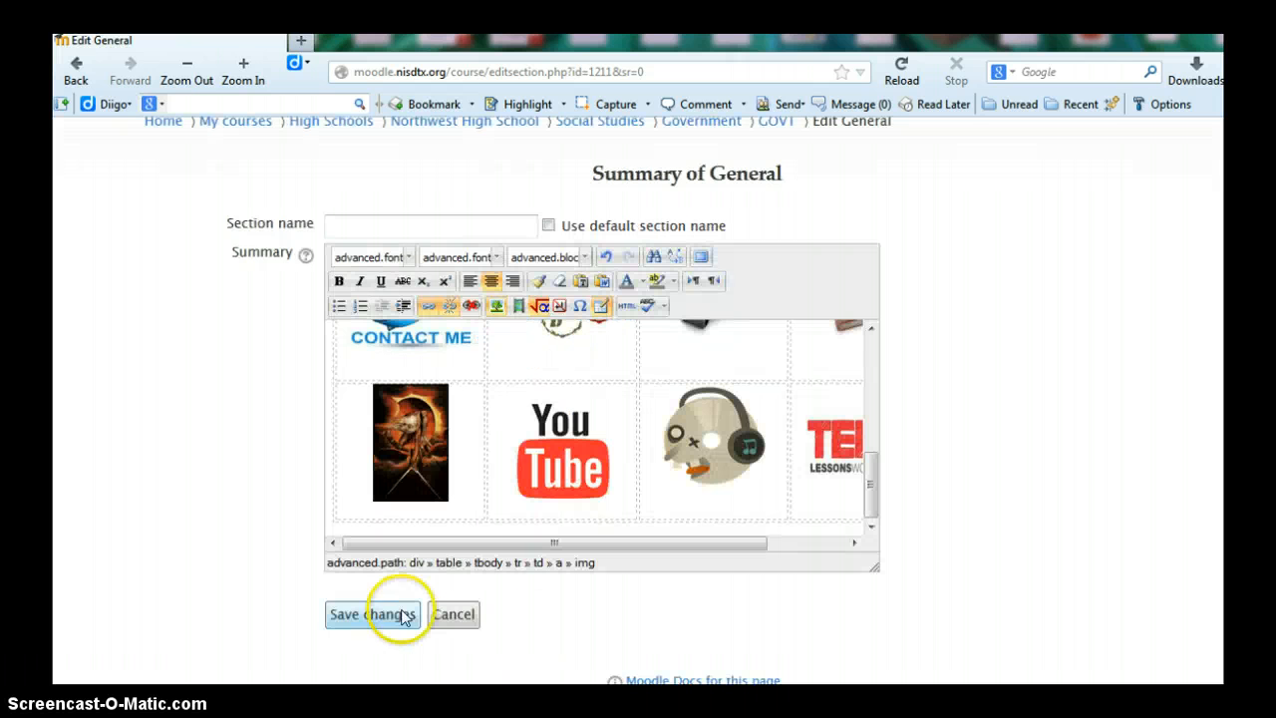
{"action": "left_click", "coordinate": [381, 616]}
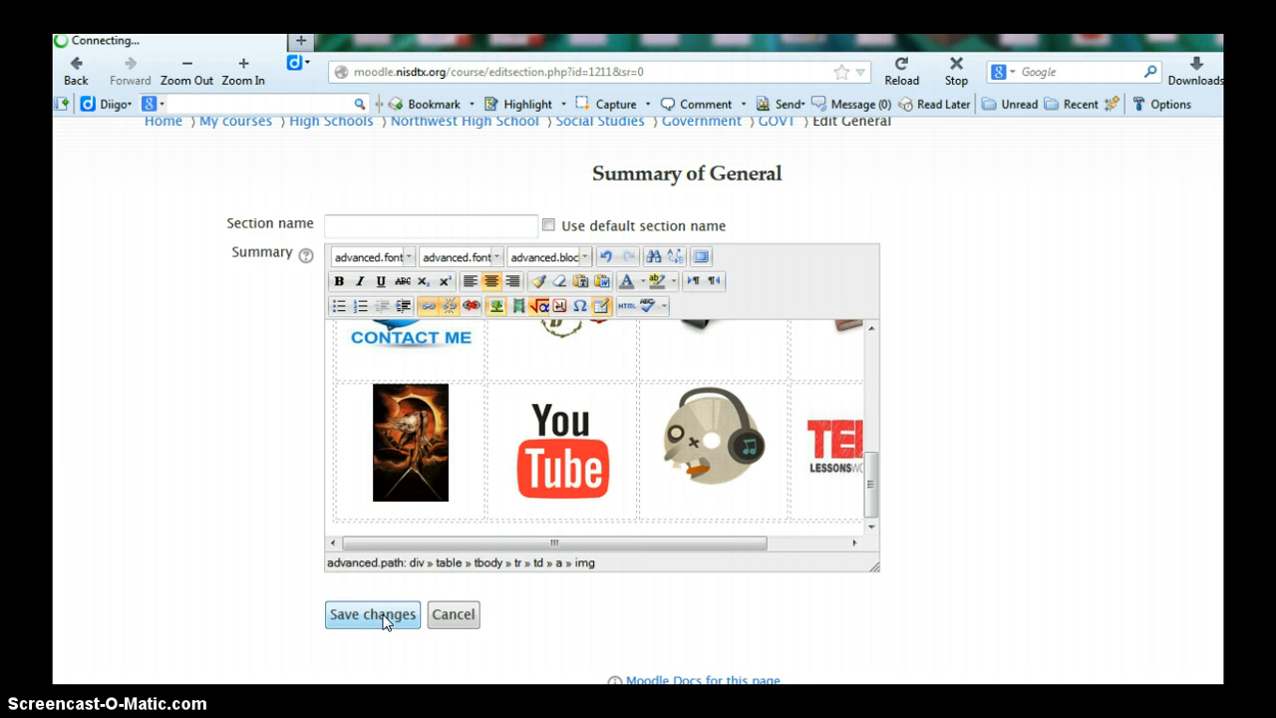
{"action": "left_click", "coordinate": [384, 618]}
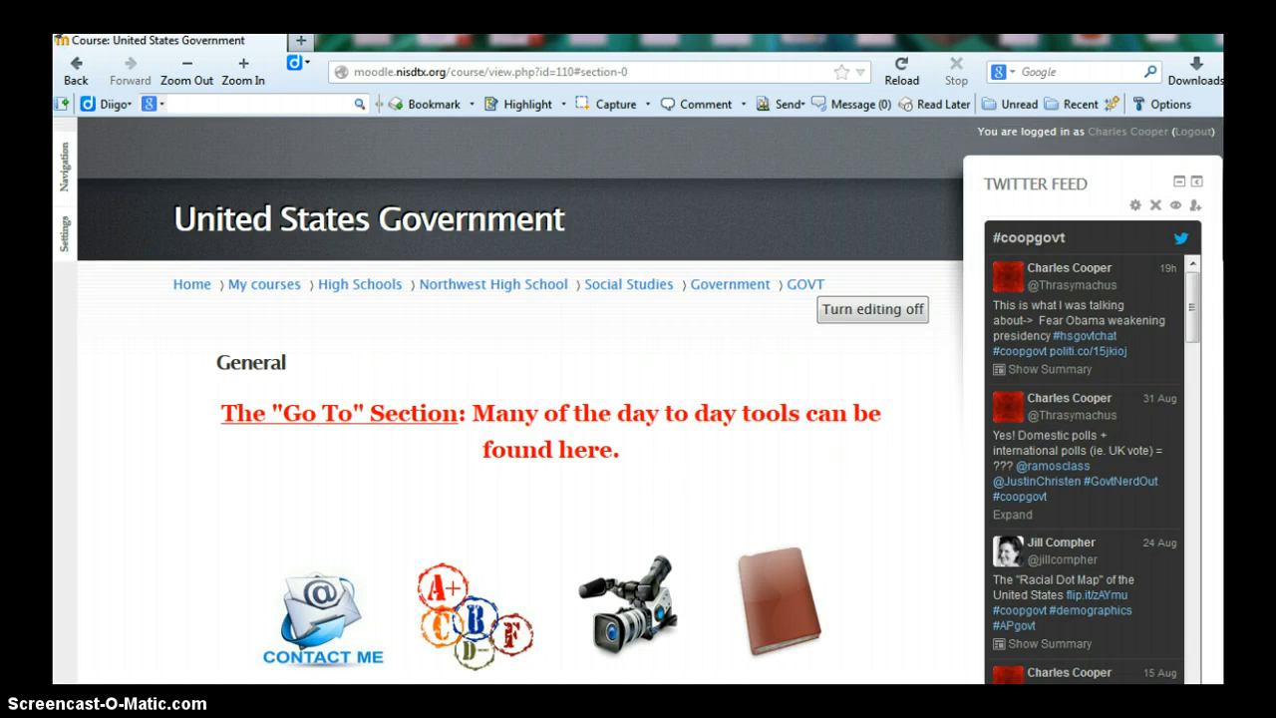
- Test the Ancient of Days picture link on the course page, look over the Book list page it opens, and go back
{"action": "scroll", "coordinate": [638, 398], "scroll_direction": "down", "scroll_amount": 3}
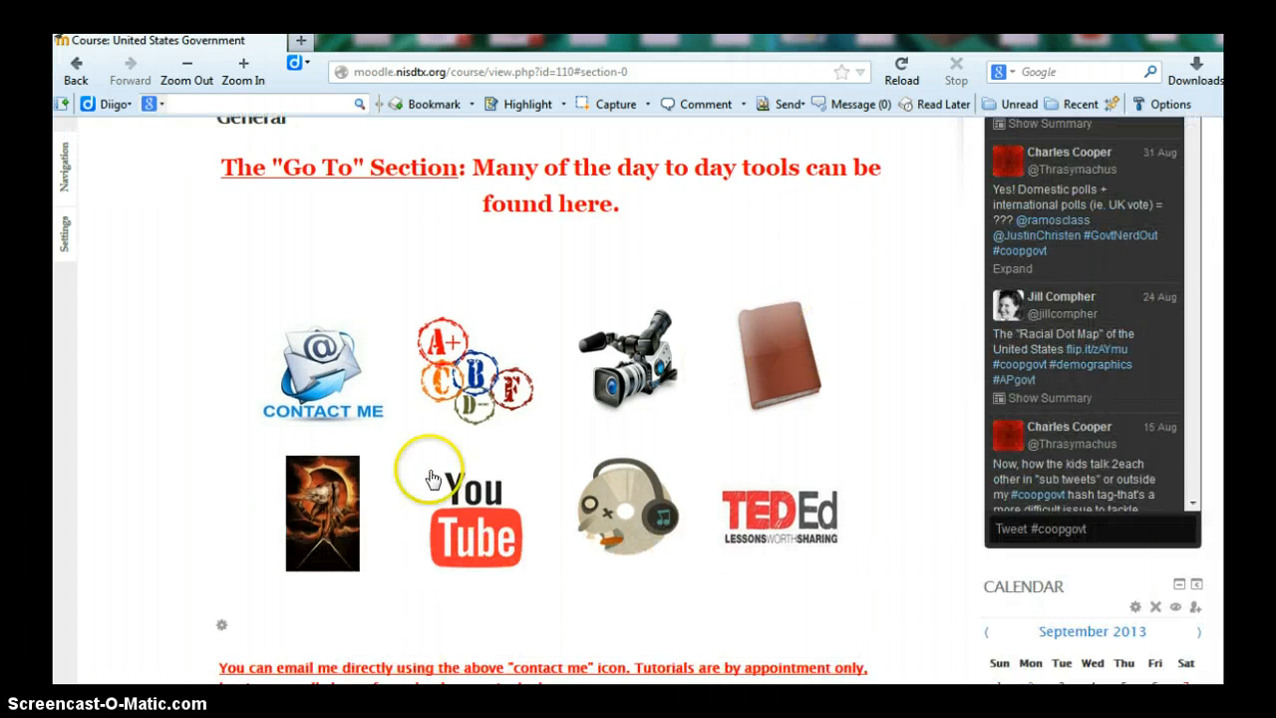
{"action": "left_click", "coordinate": [321, 490]}
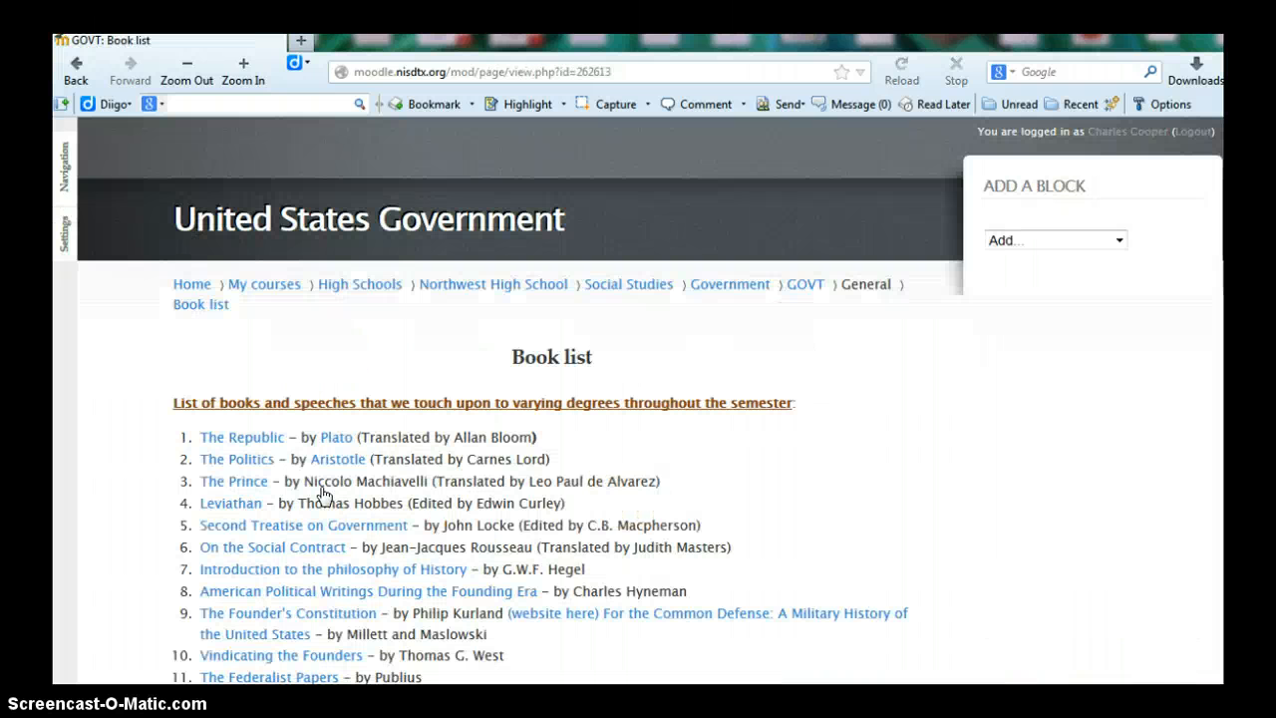
{"action": "scroll", "coordinate": [638, 398], "scroll_direction": "down", "scroll_amount": 2}
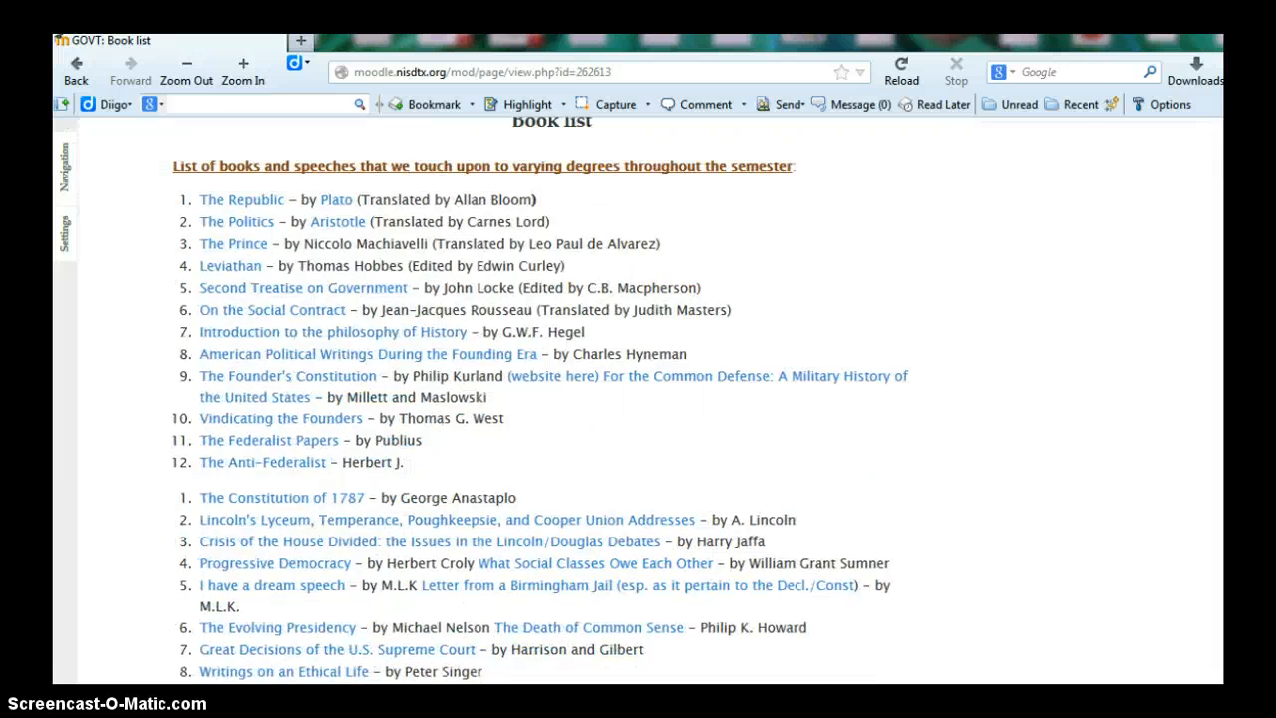
{"action": "scroll", "coordinate": [638, 398], "scroll_direction": "up", "scroll_amount": 3}
{"action": "left_click", "coordinate": [70, 61]}
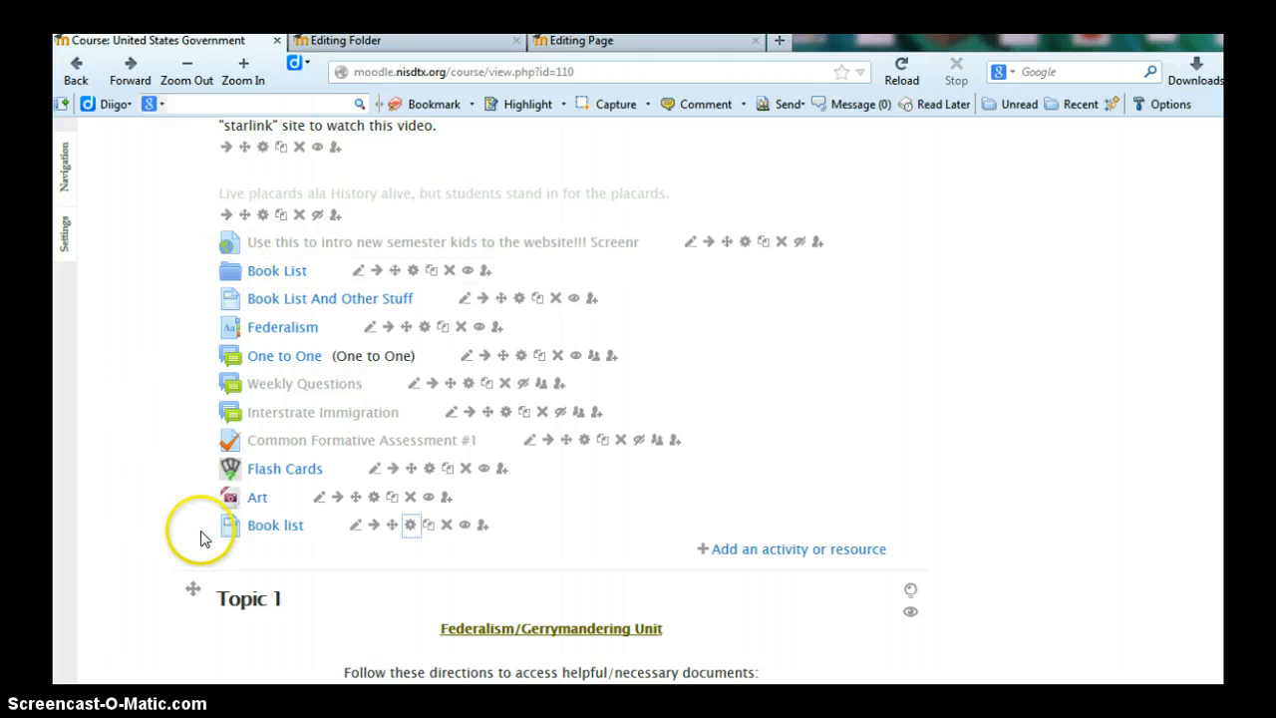
- Compare the Book List folder's editing form with the Book list page's form, examining their description and content areas
{"action": "left_click", "coordinate": [379, 38]}
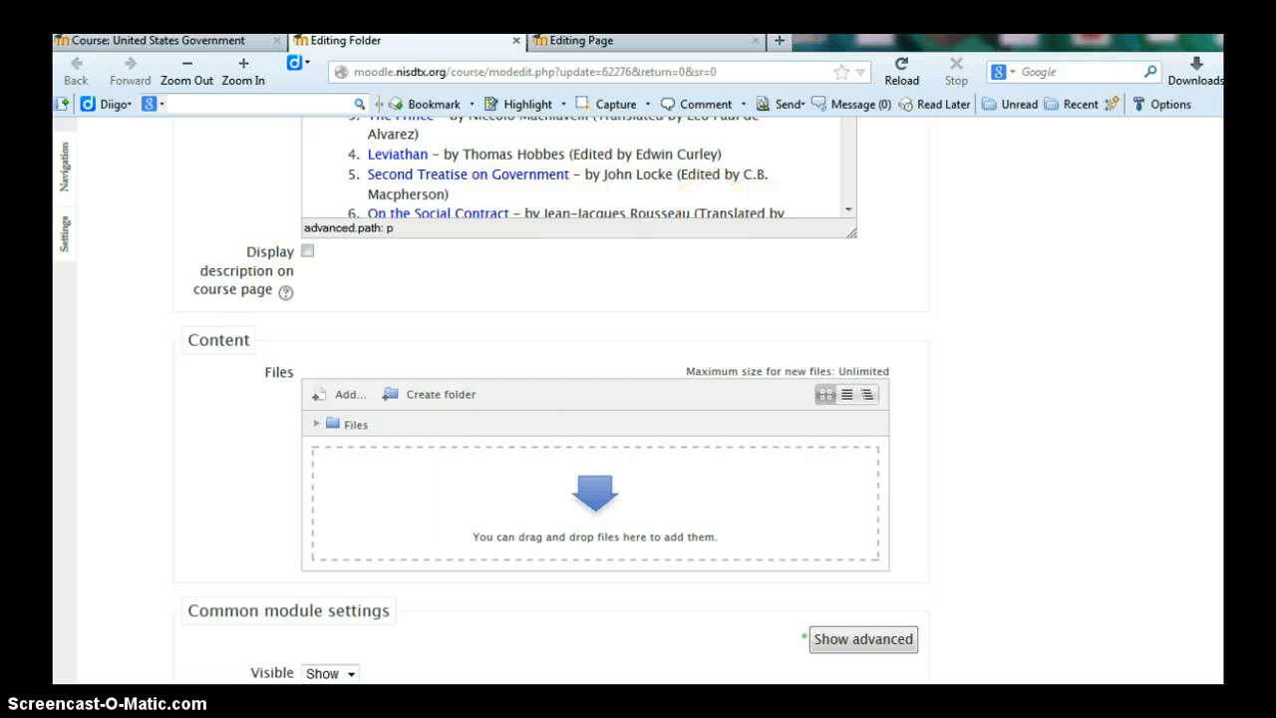
{"action": "scroll", "coordinate": [638, 399], "scroll_direction": "up", "scroll_amount": 6}
{"action": "scroll", "coordinate": [638, 399], "scroll_direction": "down", "scroll_amount": 3}
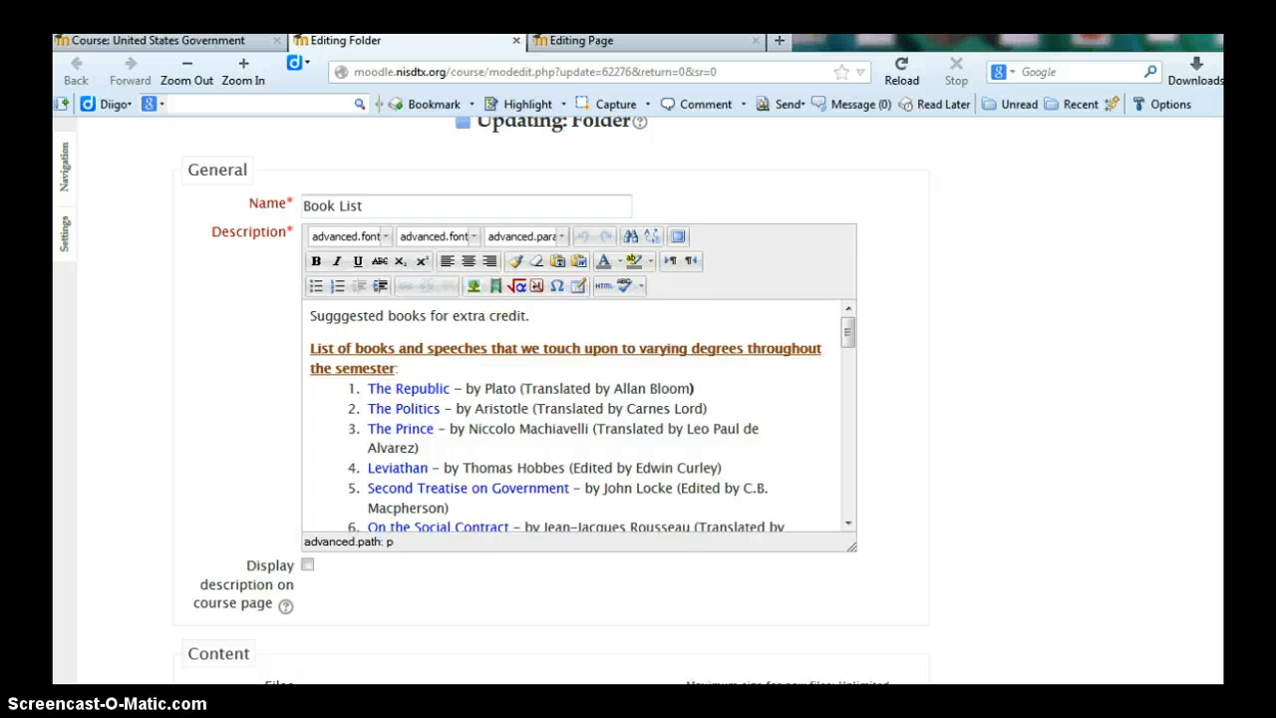
{"action": "scroll", "coordinate": [638, 399], "scroll_direction": "down", "scroll_amount": 3}
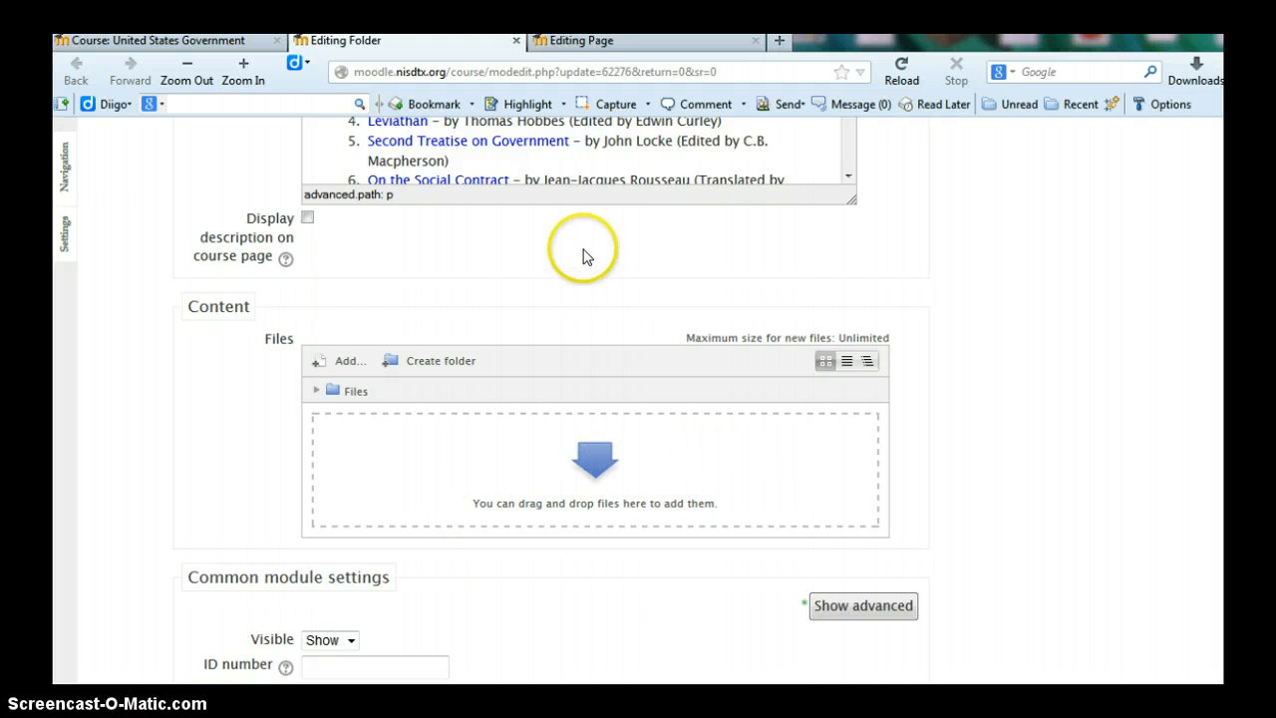
{"action": "left_click", "coordinate": [644, 40]}
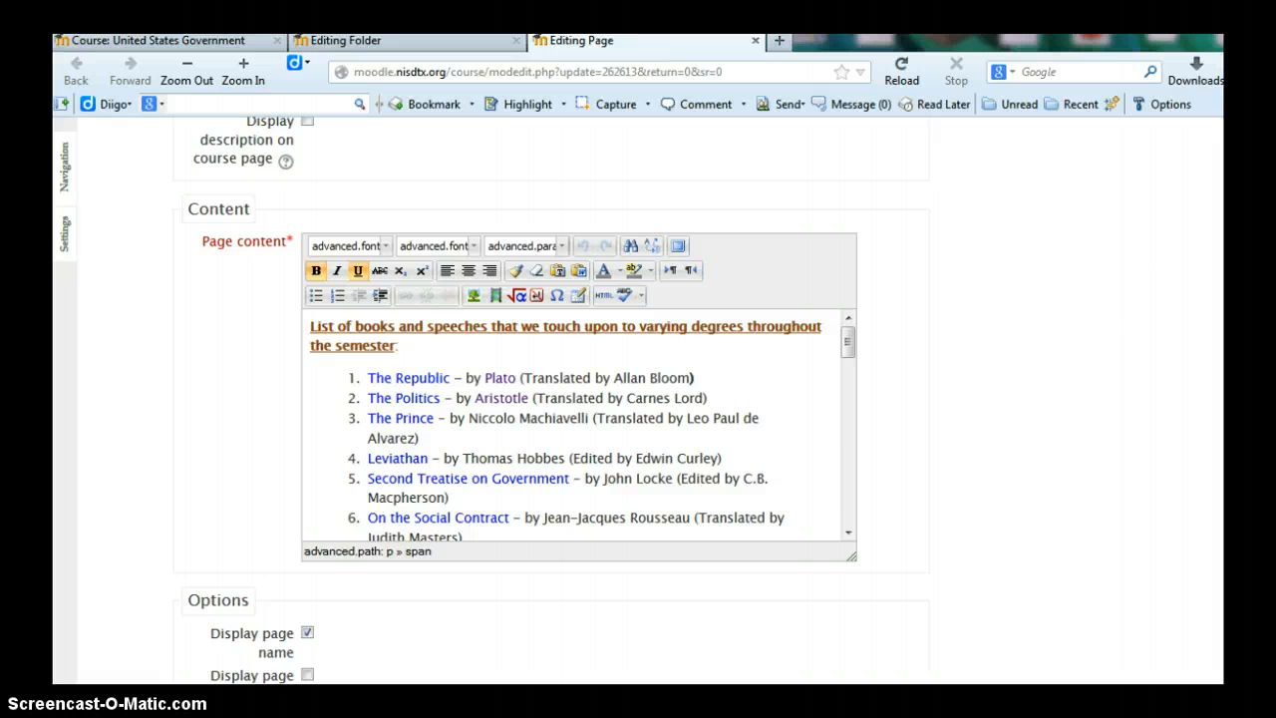
{"action": "scroll", "coordinate": [1114, 289], "scroll_direction": "up", "scroll_amount": 7}
{"action": "scroll", "coordinate": [1114, 289], "scroll_direction": "down", "scroll_amount": 2}
{"action": "scroll", "coordinate": [945, 270], "scroll_direction": "down", "scroll_amount": 1}
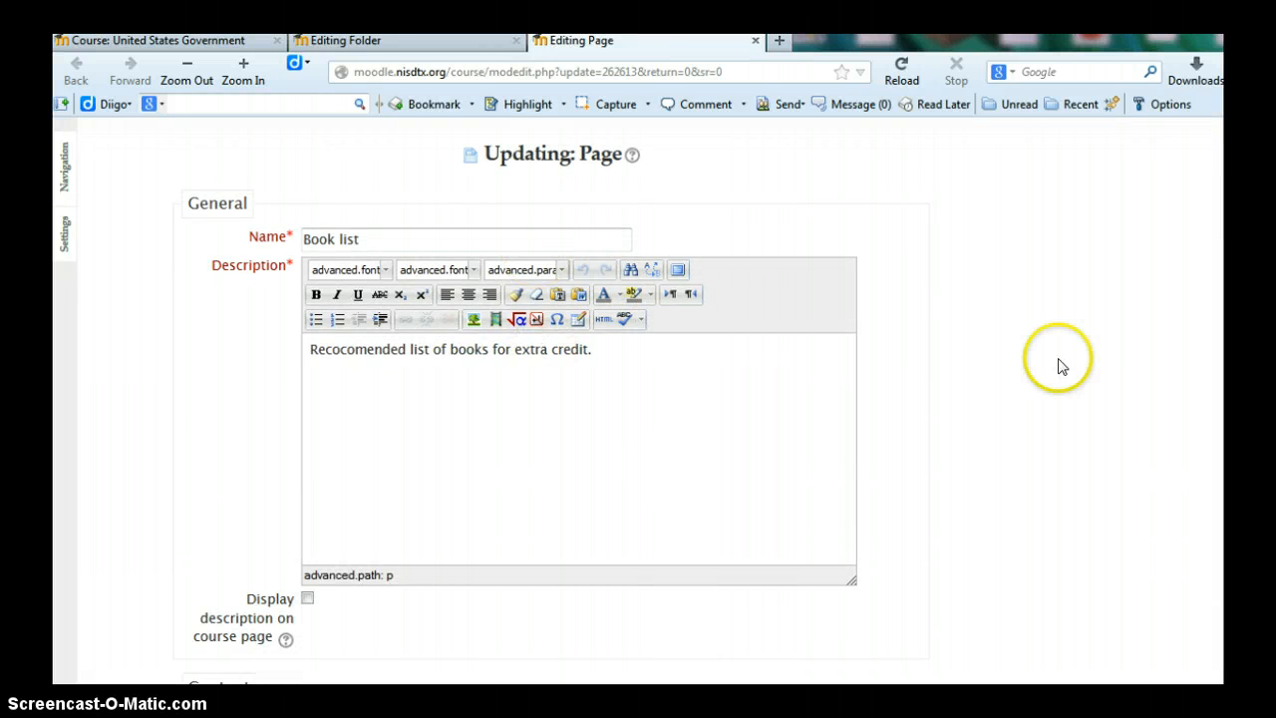
{"action": "scroll", "coordinate": [638, 398], "scroll_direction": "down", "scroll_amount": 10}
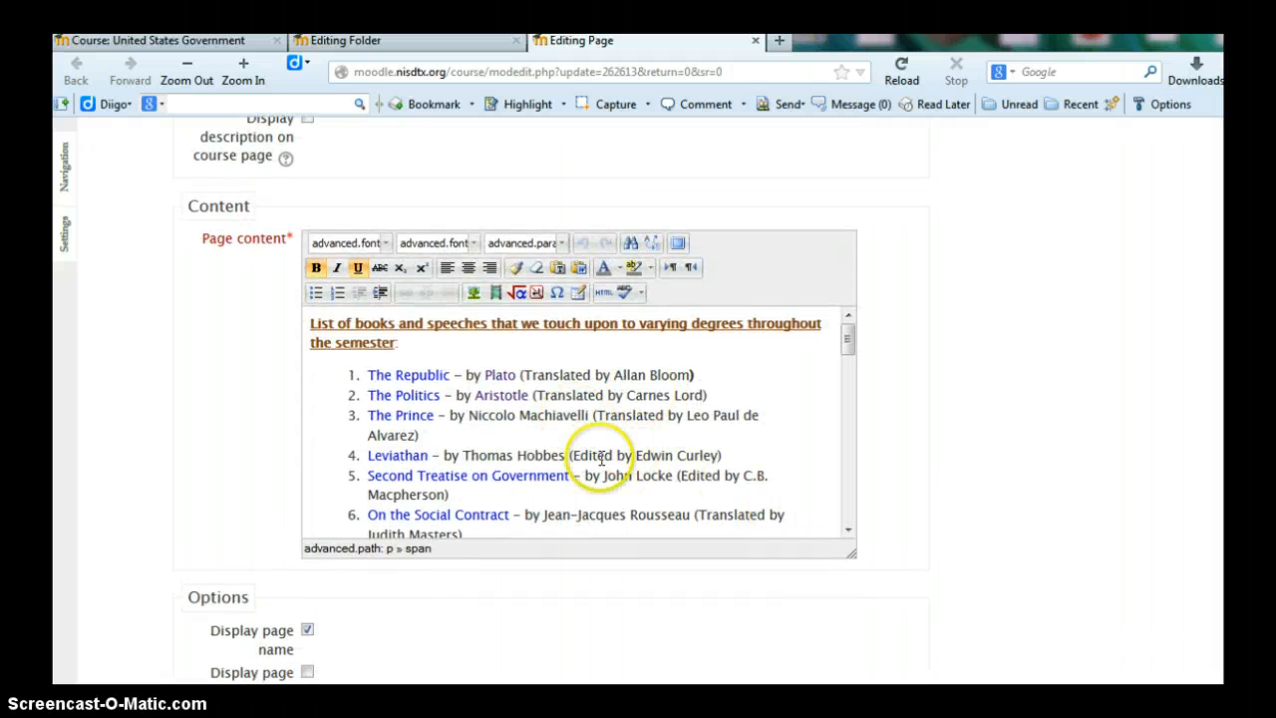
- Examine the Book list page's editing form from its name and description through the page content, options and common module settings
{"action": "scroll", "coordinate": [637, 398], "scroll_direction": "down", "scroll_amount": 3}
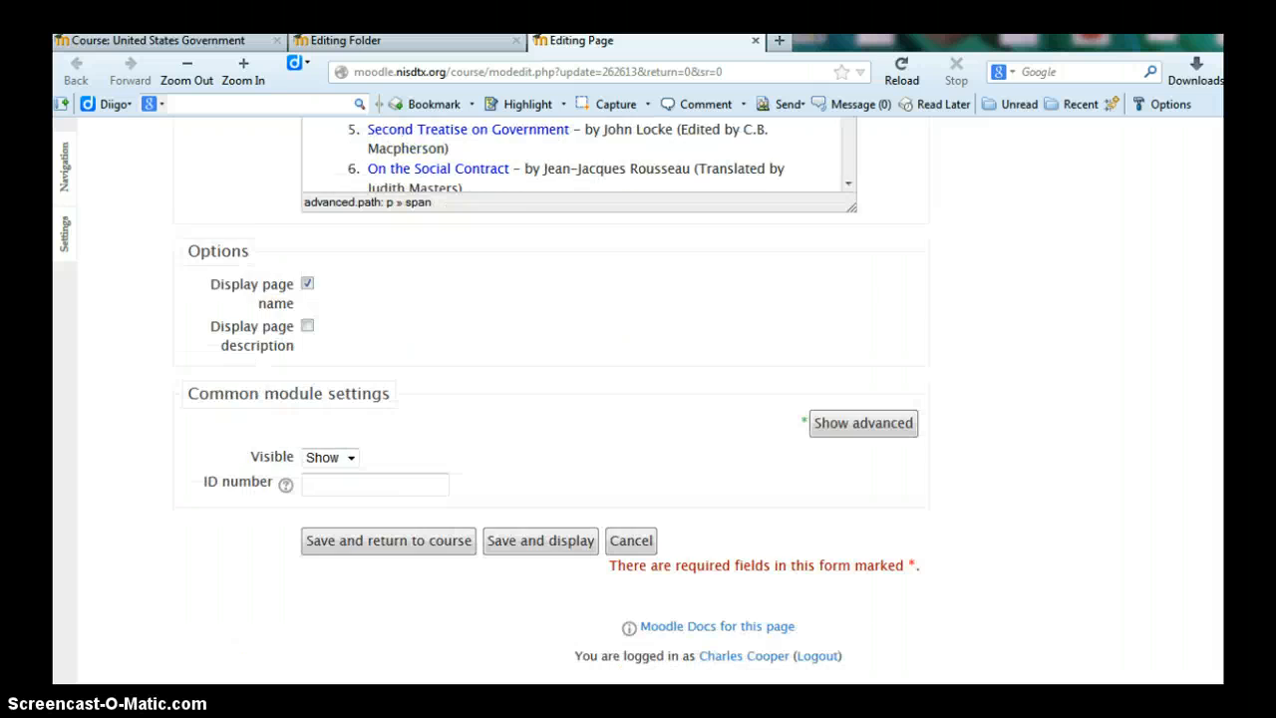
{"action": "scroll", "coordinate": [638, 398], "scroll_direction": "up", "scroll_amount": 8}
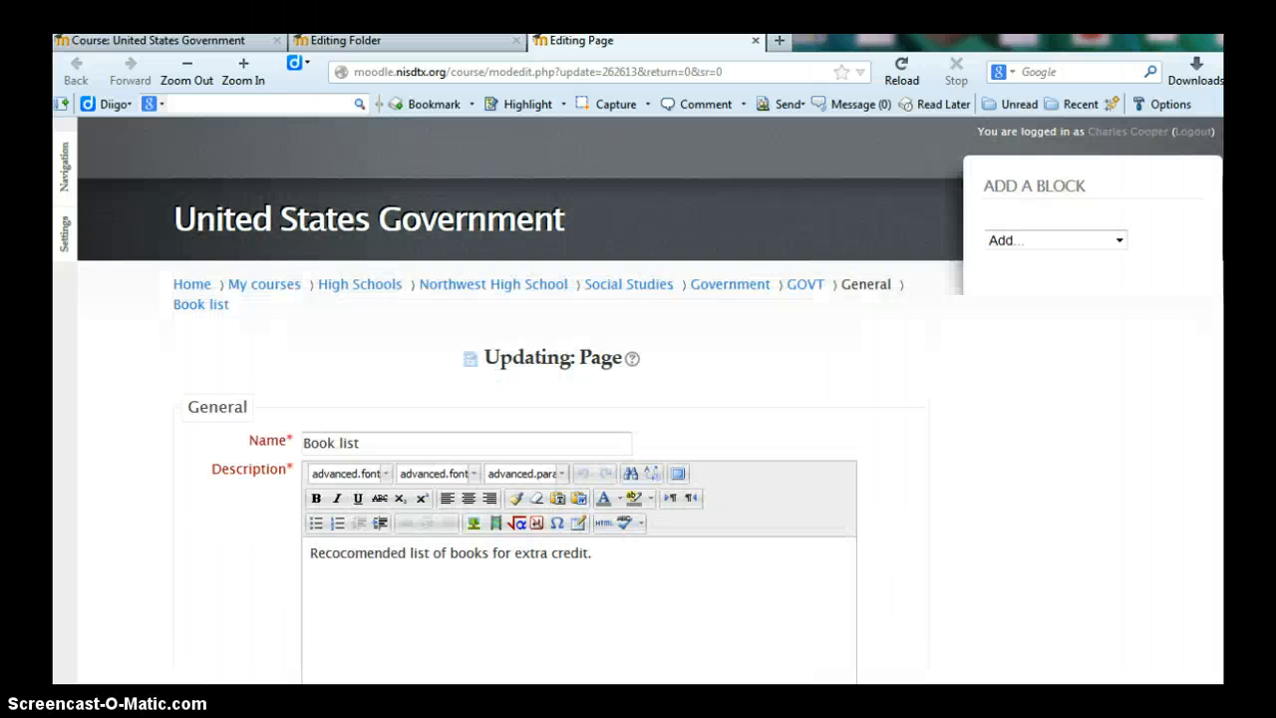
{"action": "left_click", "coordinate": [435, 41]}
{"action": "left_click", "coordinate": [561, 40]}
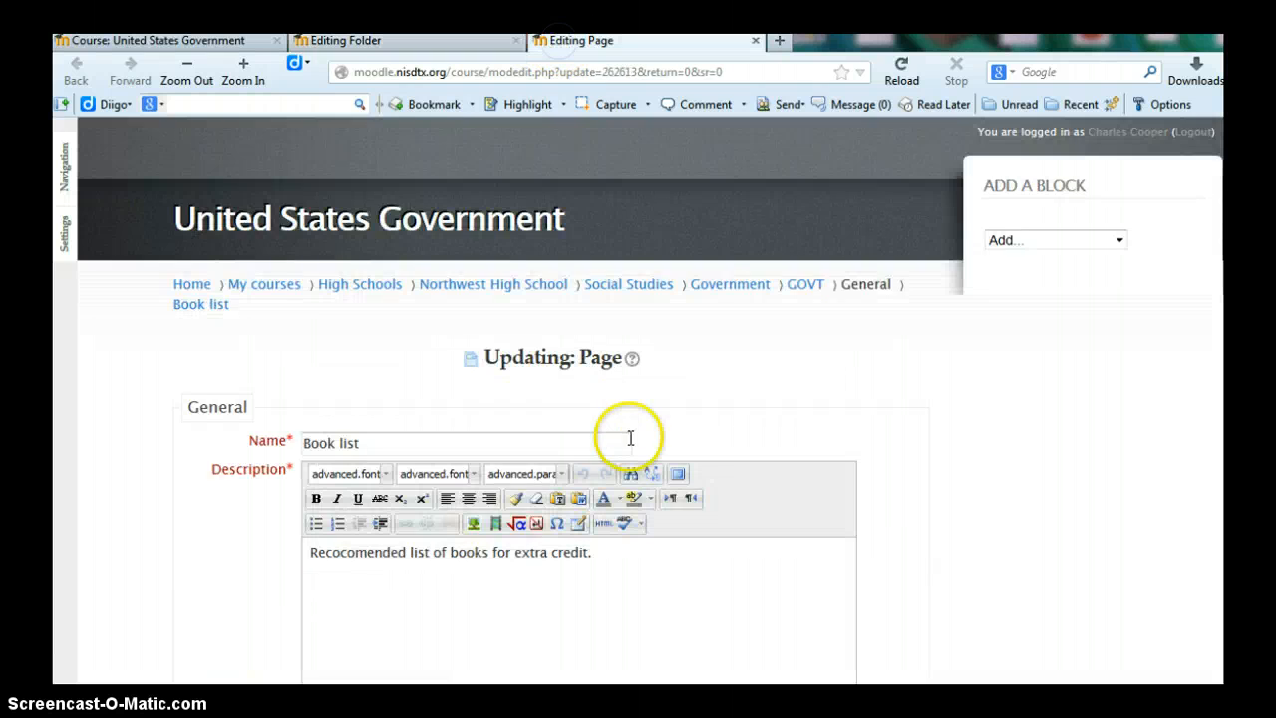
{"action": "scroll", "coordinate": [1179, 334], "scroll_direction": "down", "scroll_amount": 10}
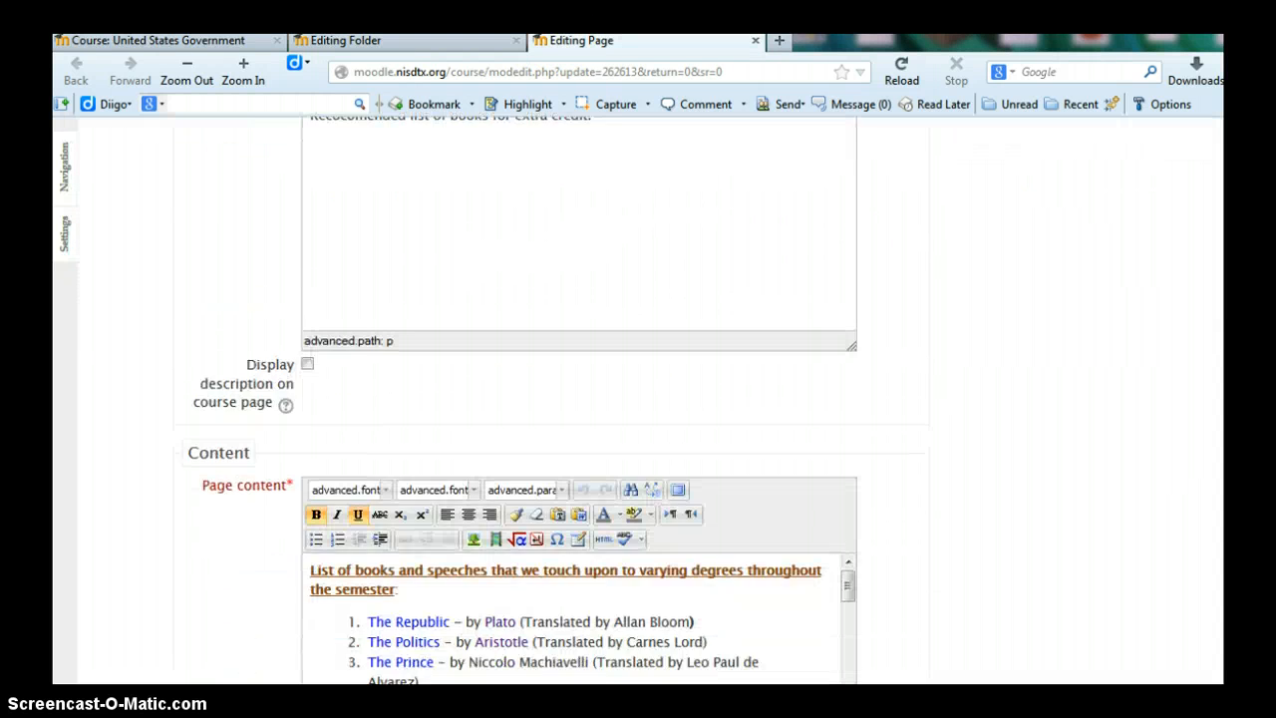
{"action": "scroll", "coordinate": [638, 399], "scroll_direction": "up", "scroll_amount": 3}
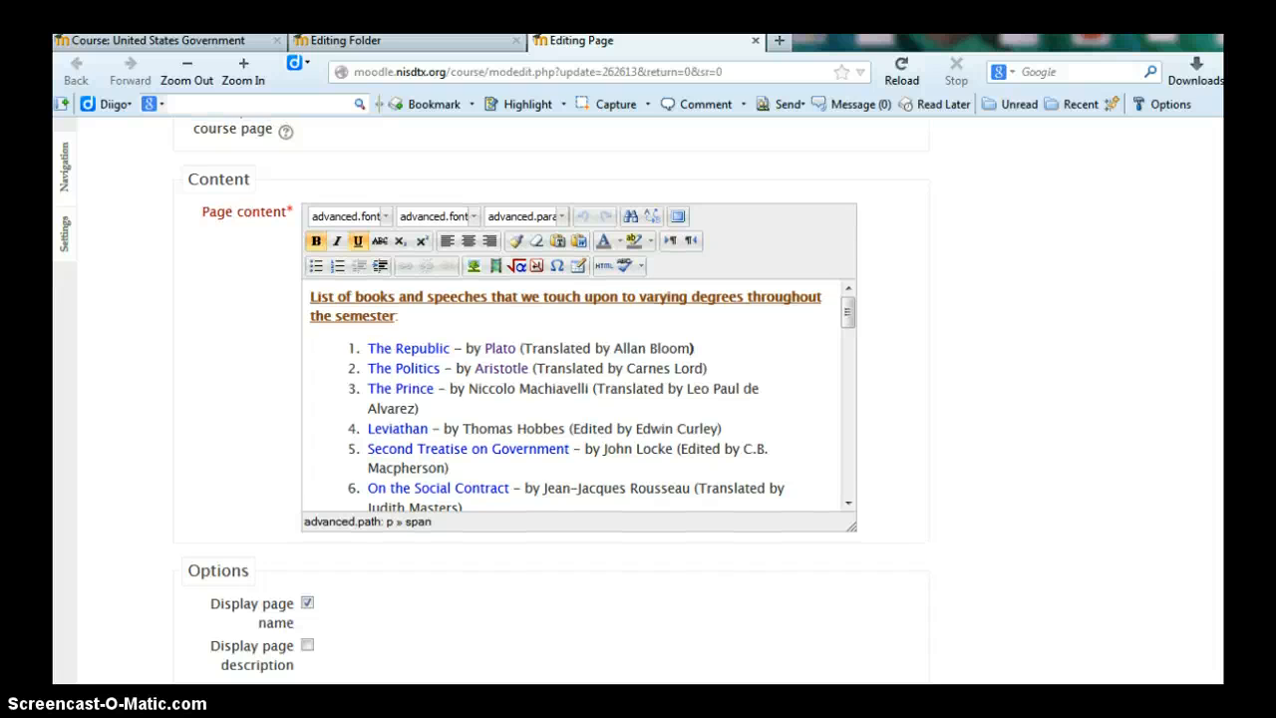
{"action": "scroll", "coordinate": [934, 601], "scroll_direction": "down", "scroll_amount": 7}
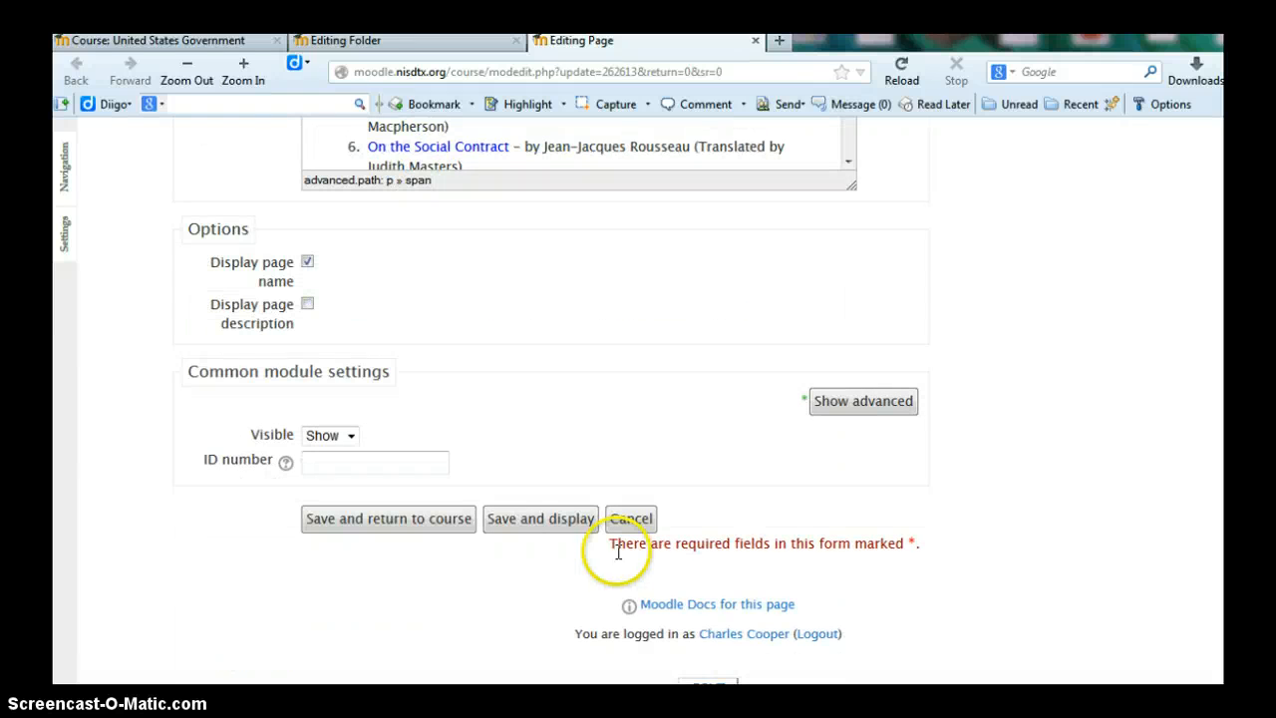